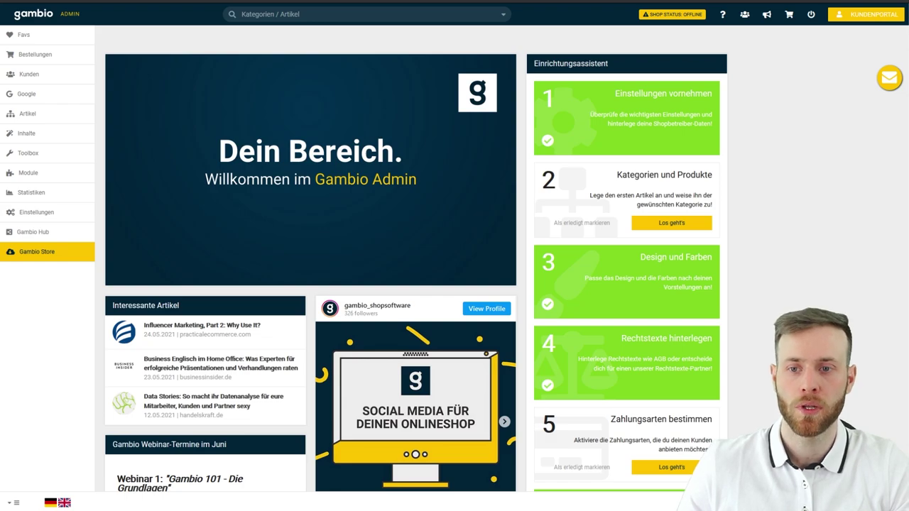
- Review the setup assistant's tasks for categories and products, payment methods and shipping modules
{"action": "left_click_drag", "start_coordinate": [616, 175], "coordinate": [700, 179]}
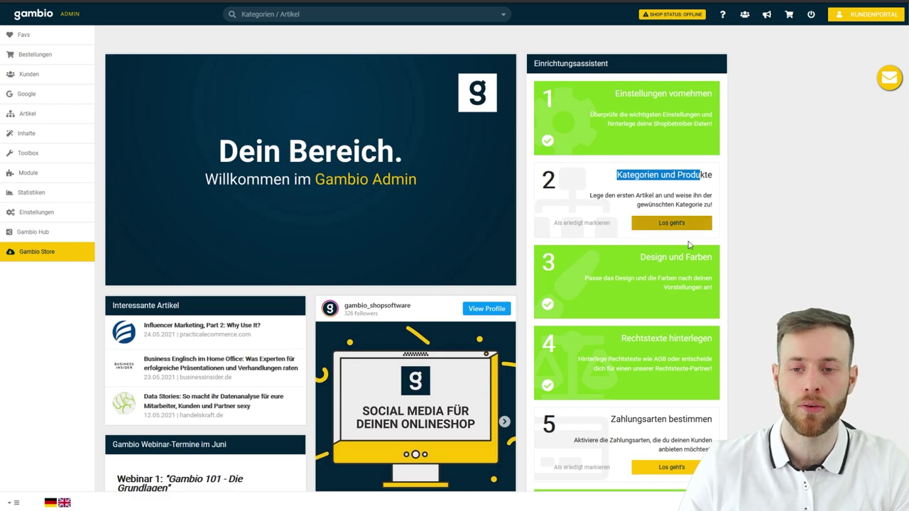
{"action": "scroll", "coordinate": [686, 281], "scroll_direction": "down", "scroll_amount": 3}
{"action": "left_click_drag", "start_coordinate": [609, 275], "coordinate": [704, 275]}
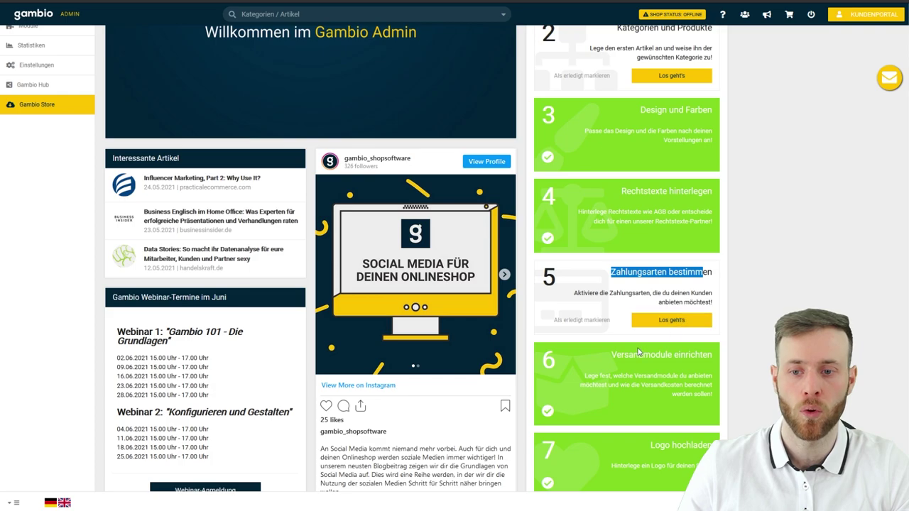
{"action": "left_click_drag", "start_coordinate": [612, 357], "coordinate": [715, 357]}
{"action": "left_click", "coordinate": [765, 352]}
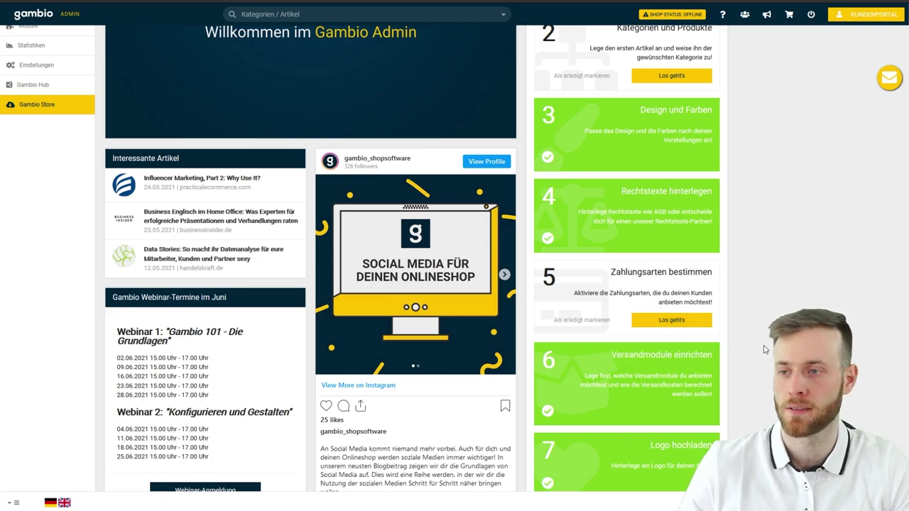
{"action": "scroll", "coordinate": [765, 350], "scroll_direction": "up", "scroll_amount": 3}
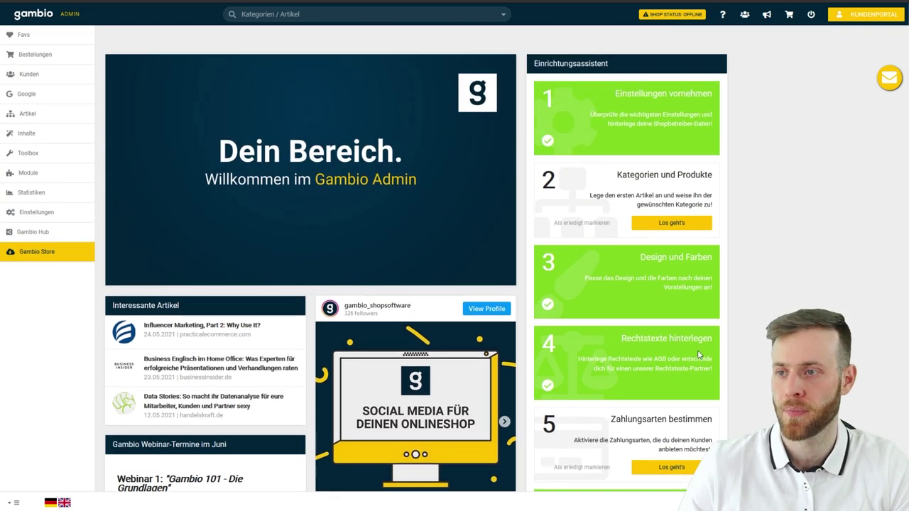
- Open the shop settings for Artikel & Kategorien and look through the Produkte section
{"action": "left_click", "coordinate": [42, 217]}
{"action": "left_click", "coordinate": [231, 192]}
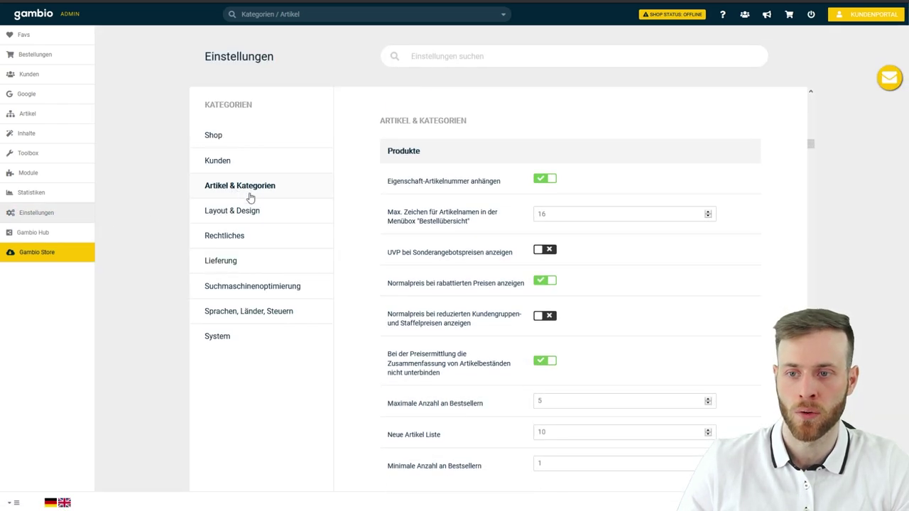
{"action": "scroll", "coordinate": [668, 242], "scroll_direction": "down", "scroll_amount": 1}
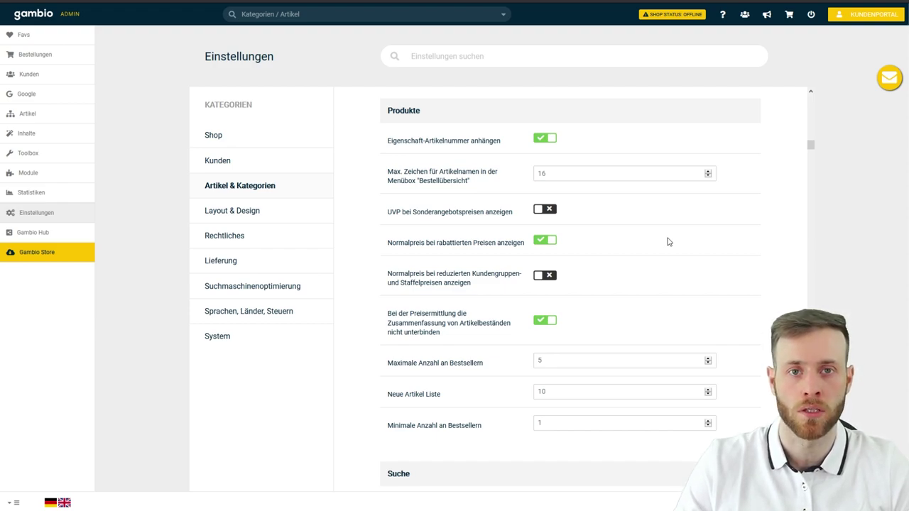
{"action": "scroll", "coordinate": [826, 240], "scroll_direction": "up", "scroll_amount": 1}
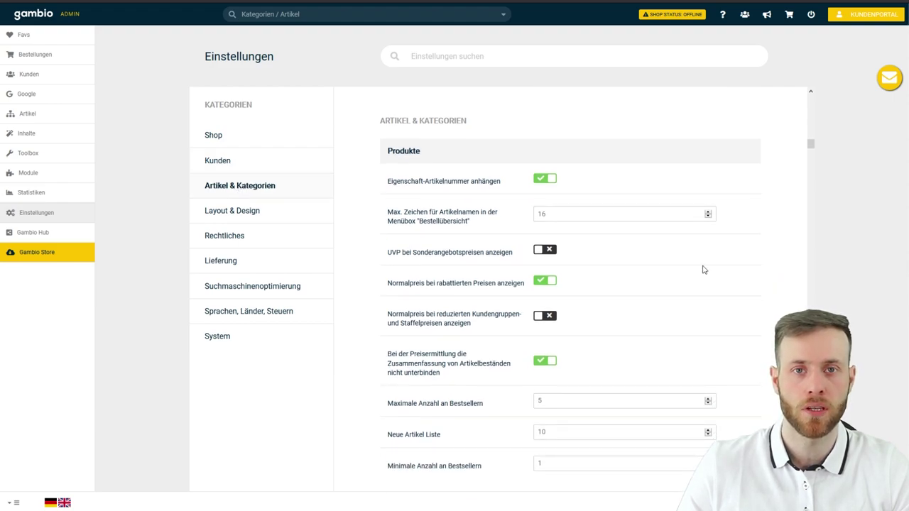
{"action": "scroll", "coordinate": [700, 270], "scroll_direction": "down", "scroll_amount": 2}
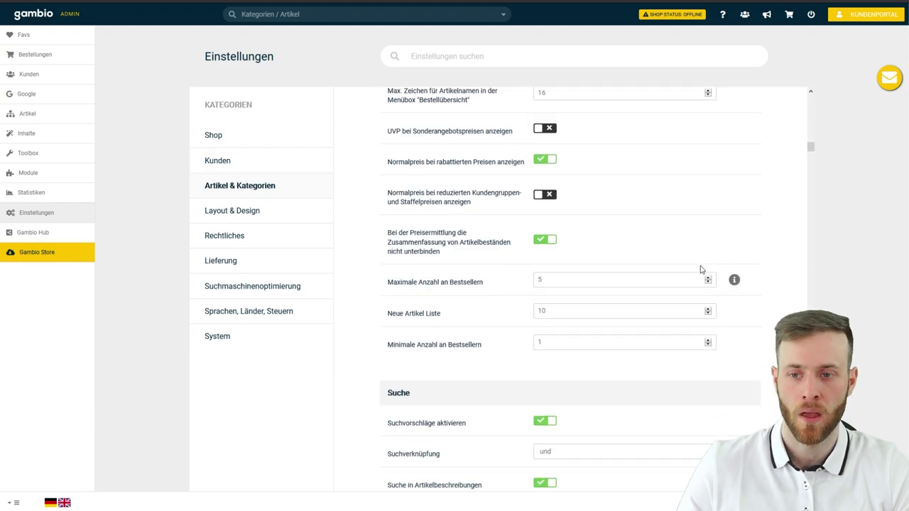
{"action": "scroll", "coordinate": [747, 263], "scroll_direction": "up", "scroll_amount": 1}
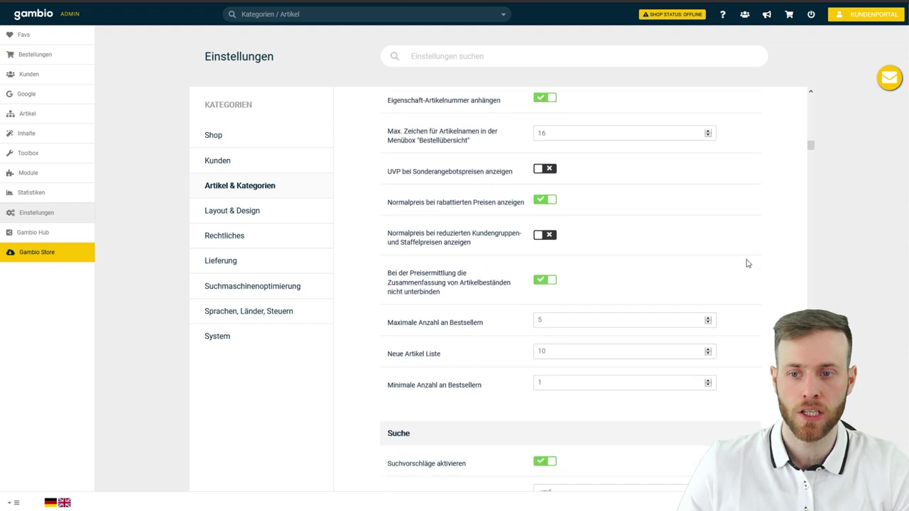
- Disable "Einkaufen nicht vorrätiger Artikel erlauben" in the Lagerverwaltung section of the article settings
{"action": "scroll", "coordinate": [747, 263], "scroll_direction": "down", "scroll_amount": 5}
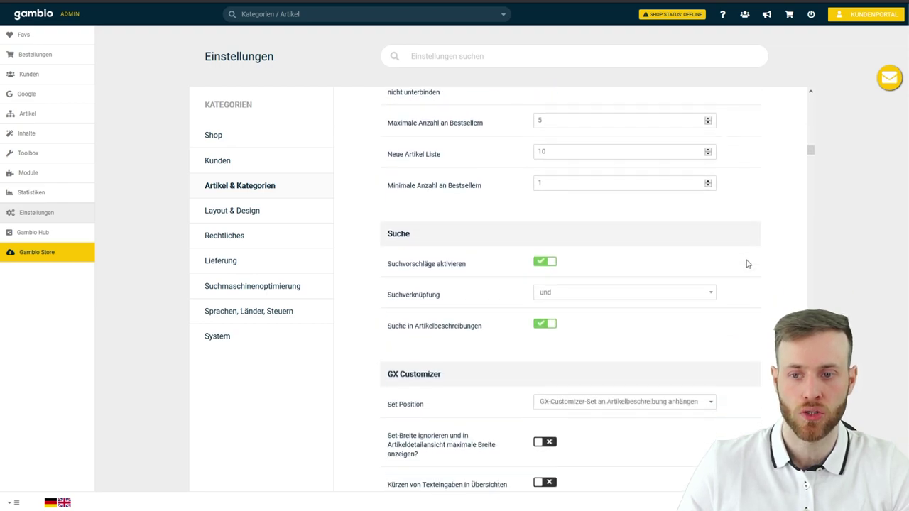
{"action": "scroll", "coordinate": [747, 264], "scroll_direction": "down", "scroll_amount": 2}
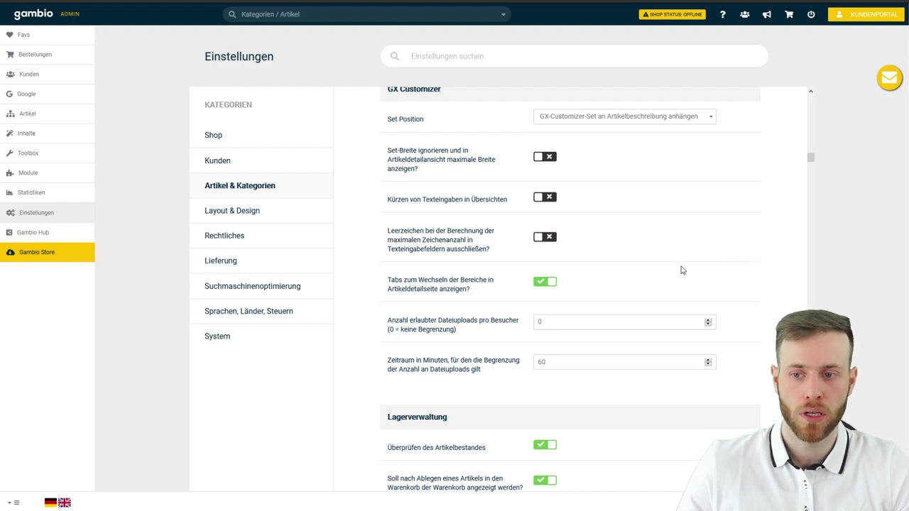
{"action": "scroll", "coordinate": [692, 299], "scroll_direction": "down", "scroll_amount": 1}
{"action": "scroll", "coordinate": [697, 300], "scroll_direction": "down", "scroll_amount": 2}
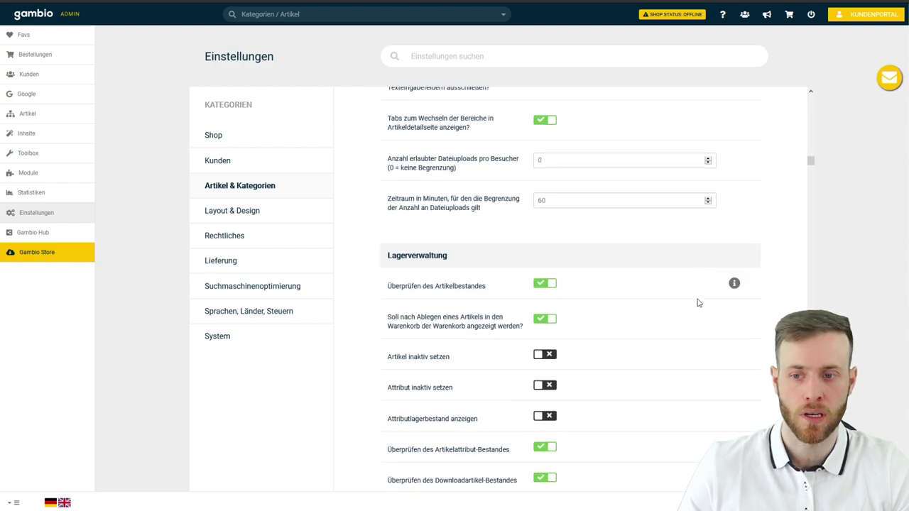
{"action": "scroll", "coordinate": [698, 304], "scroll_direction": "down", "scroll_amount": 2}
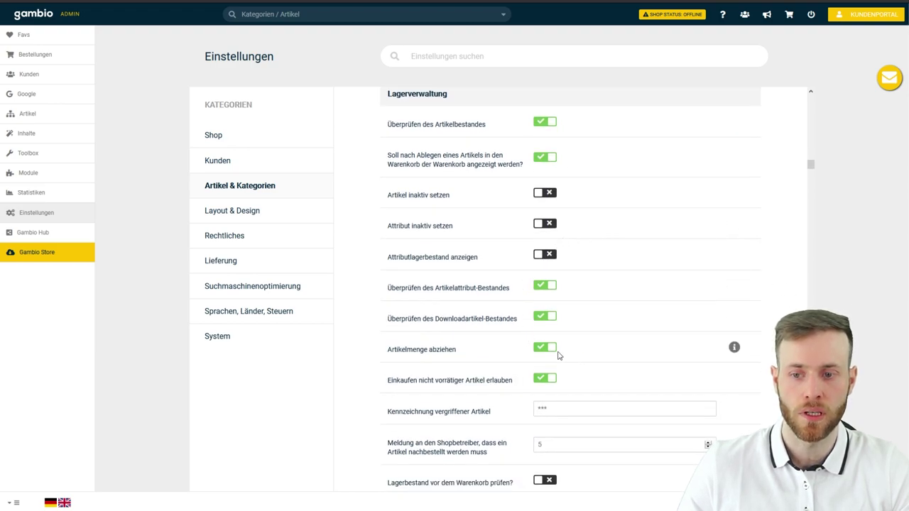
{"action": "left_click", "coordinate": [545, 379]}
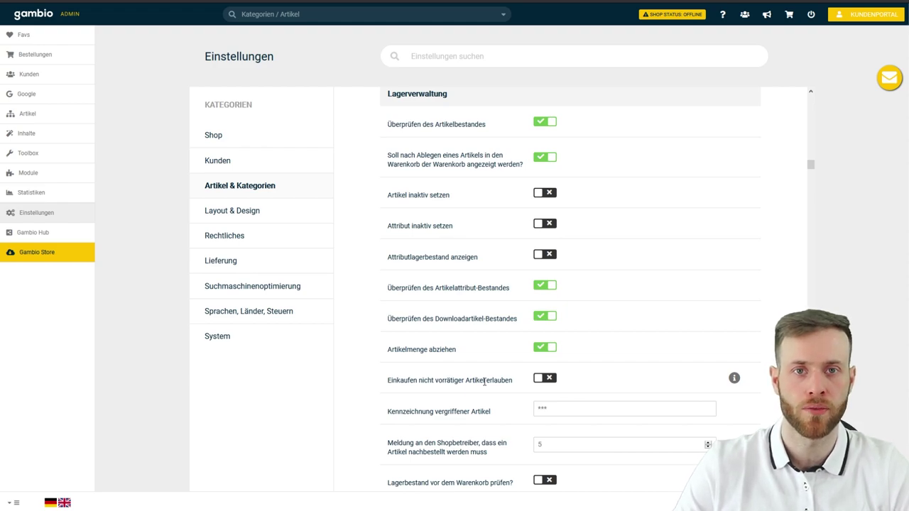
- Examine the remaining Lagerverwaltung options, such as reorder notification and maximum order quantity, and the Downloadoptionen section
{"action": "scroll", "coordinate": [489, 382], "scroll_direction": "down", "scroll_amount": 3}
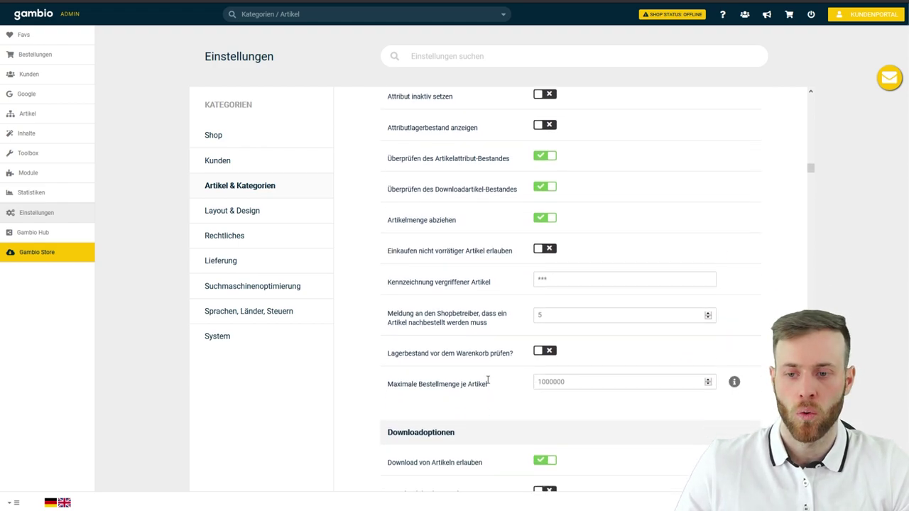
{"action": "scroll", "coordinate": [493, 378], "scroll_direction": "down", "scroll_amount": 1}
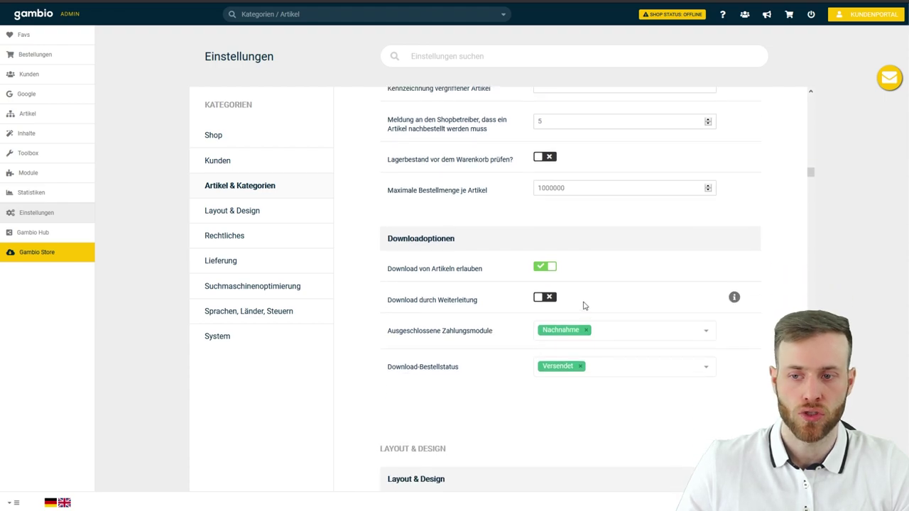
{"action": "scroll", "coordinate": [602, 284], "scroll_direction": "down", "scroll_amount": 1}
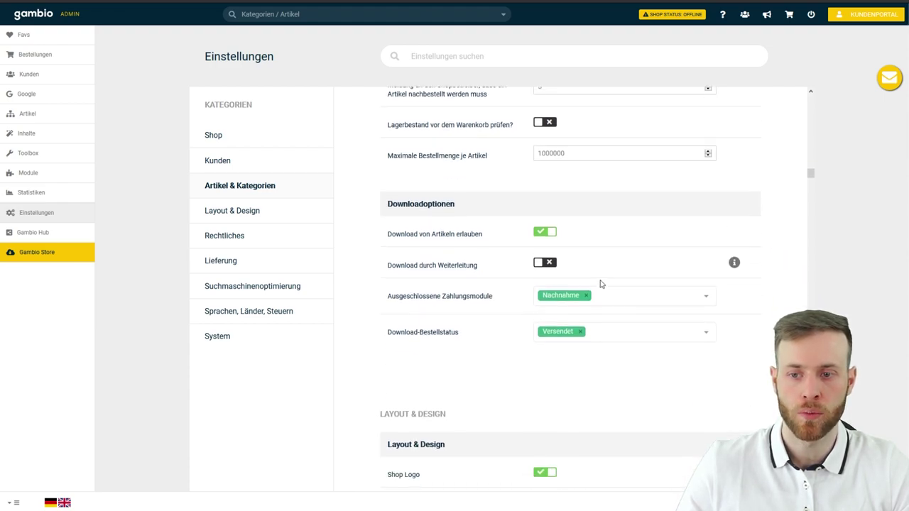
{"action": "scroll", "coordinate": [523, 344], "scroll_direction": "down", "scroll_amount": 1}
{"action": "scroll", "coordinate": [522, 343], "scroll_direction": "up", "scroll_amount": 1}
{"action": "scroll", "coordinate": [523, 345], "scroll_direction": "up", "scroll_amount": 1}
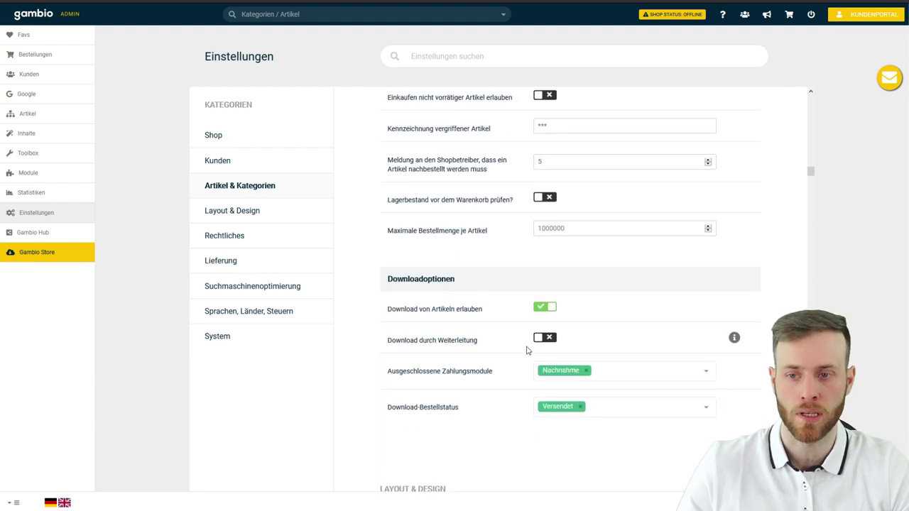
{"action": "scroll", "coordinate": [527, 350], "scroll_direction": "up", "scroll_amount": 1}
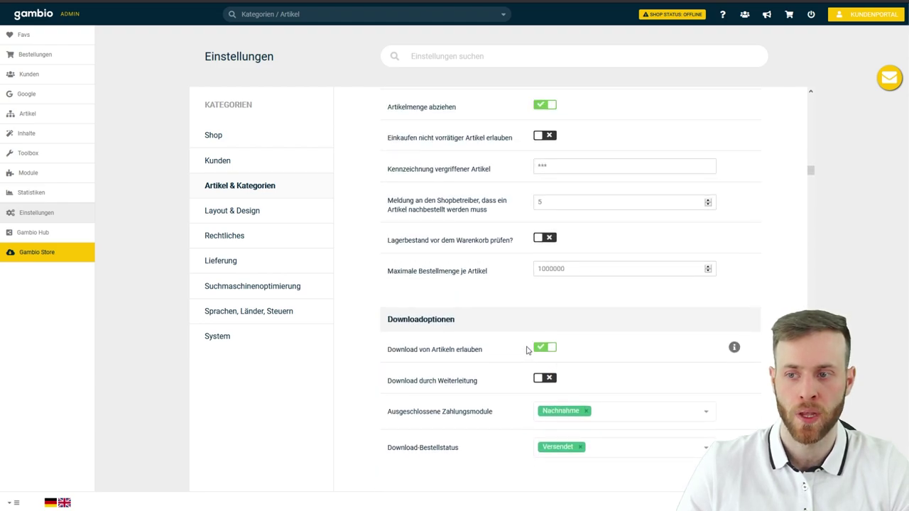
{"action": "scroll", "coordinate": [527, 350], "scroll_direction": "up", "scroll_amount": 1}
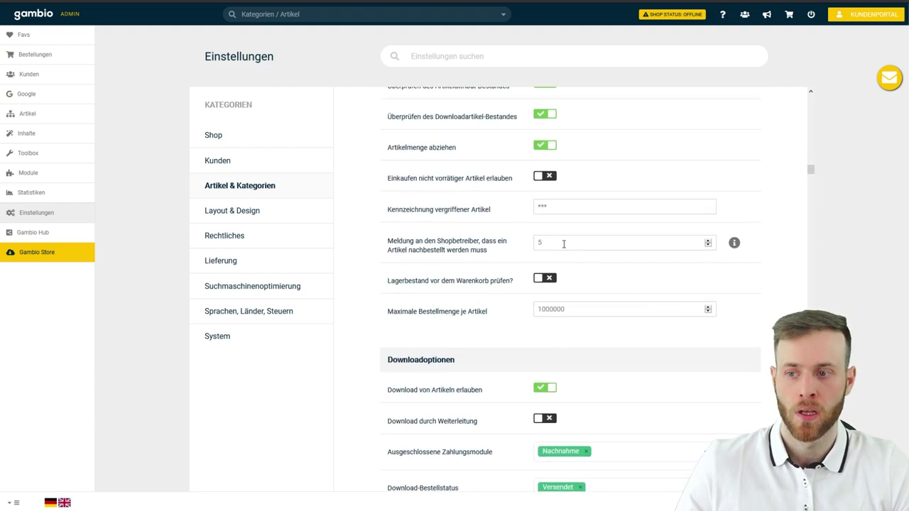
- Open the Lieferstatus list from the Lieferung settings and change the standard status's German name to "2 - 3 Tage"
{"action": "left_click", "coordinate": [225, 262]}
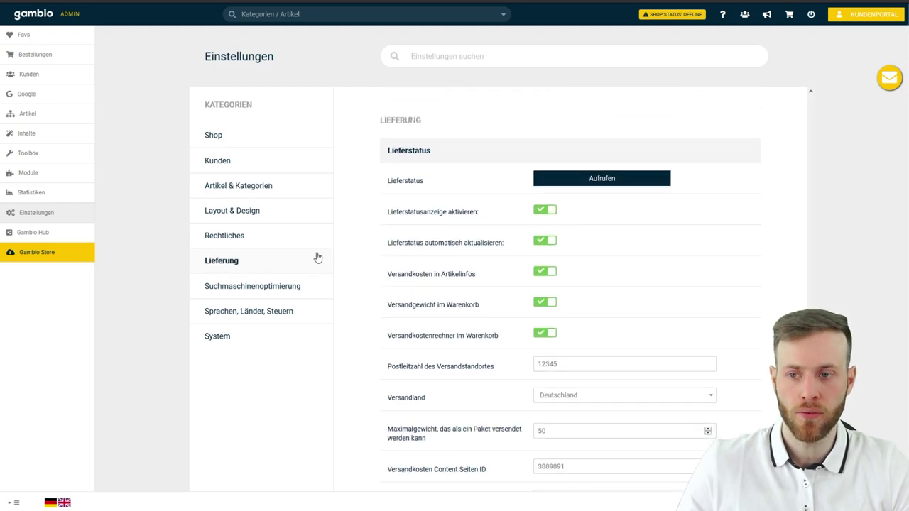
{"action": "left_click", "coordinate": [587, 181]}
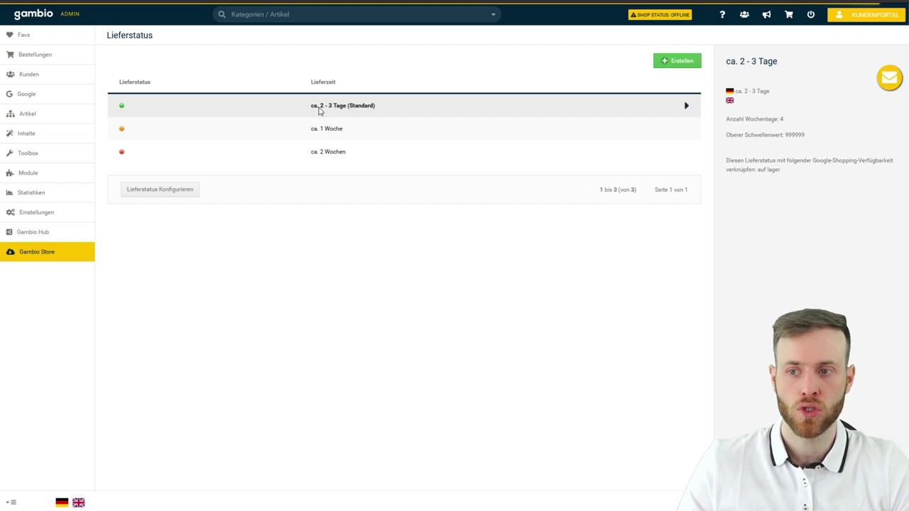
{"action": "left_click_drag", "start_coordinate": [308, 107], "coordinate": [320, 109]}
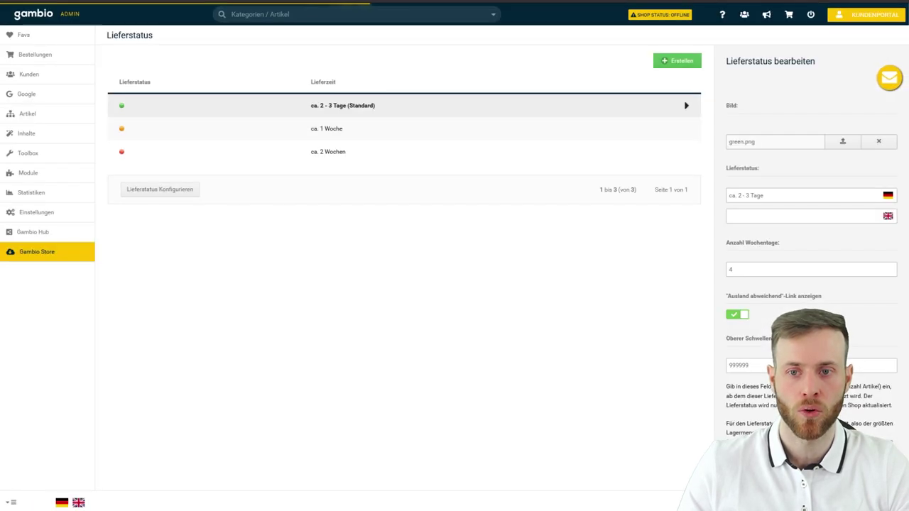
{"action": "triple_click", "coordinate": [738, 193]}
{"action": "left_click_drag", "start_coordinate": [742, 195], "coordinate": [707, 196]}
{"action": "key", "text": "BackSpace"}
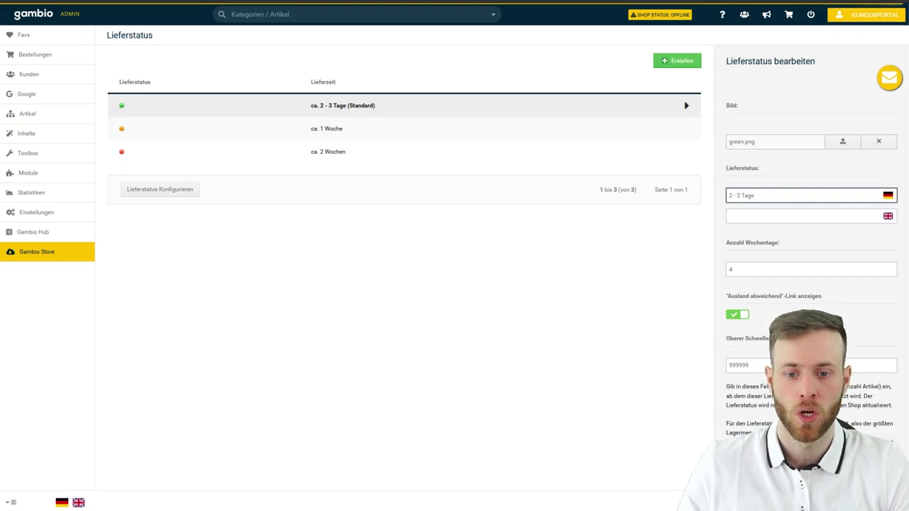
{"action": "key", "text": "F5"}
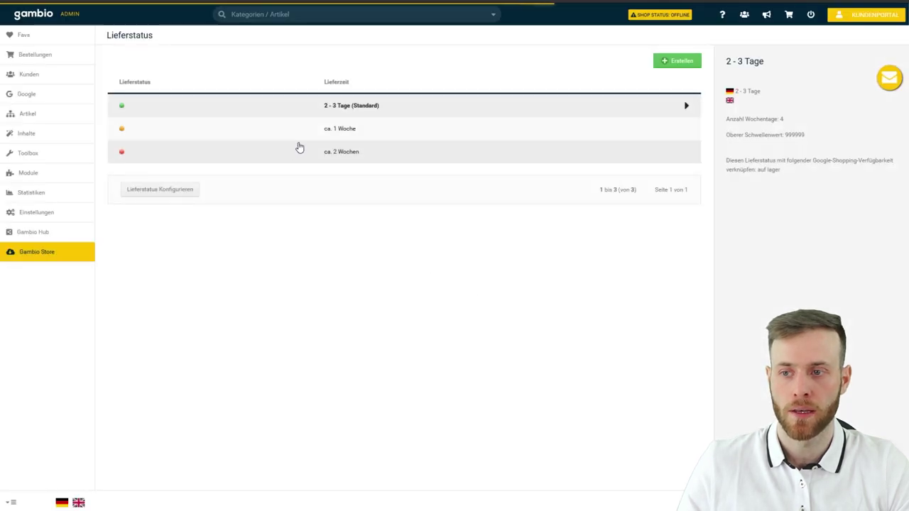
- Change the German name of the orange delivery status to "5 - 7 Tage" and save it
{"action": "key", "text": "F5"}
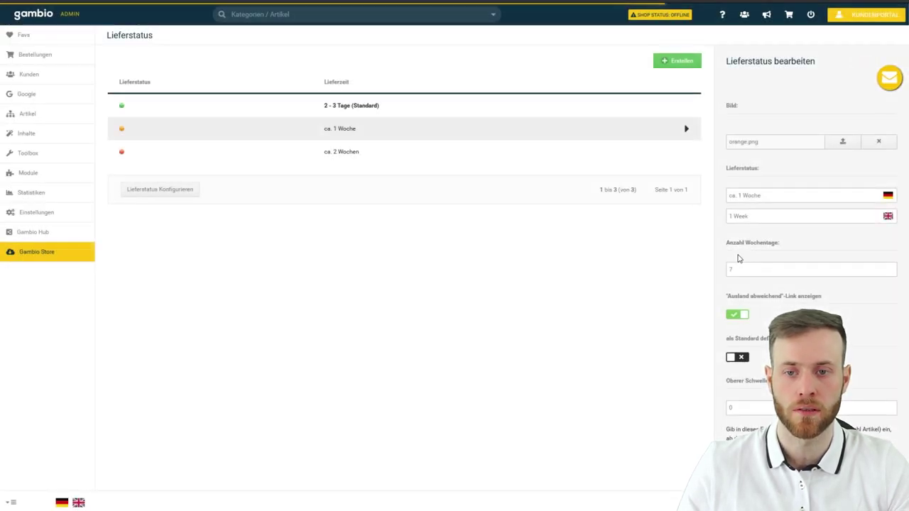
{"action": "left_click_drag", "start_coordinate": [765, 195], "coordinate": [707, 192]}
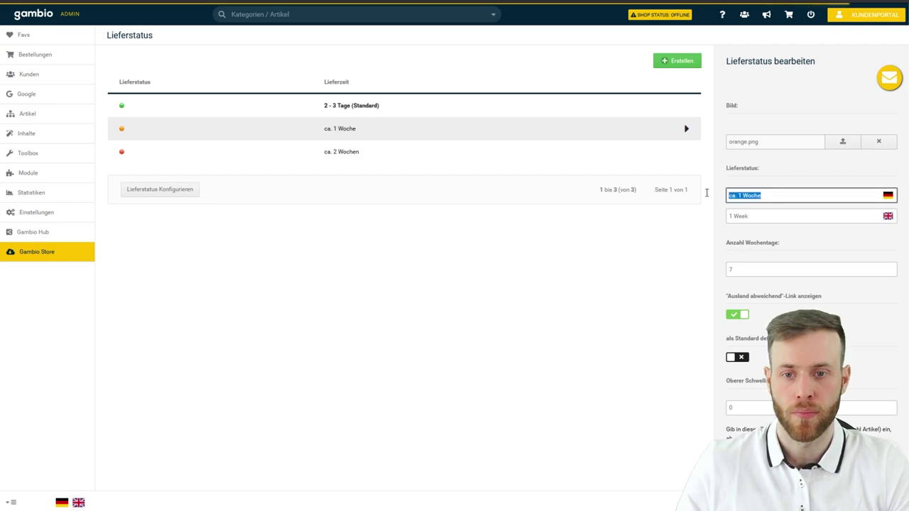
{"action": "type", "text": "5 - 7"}
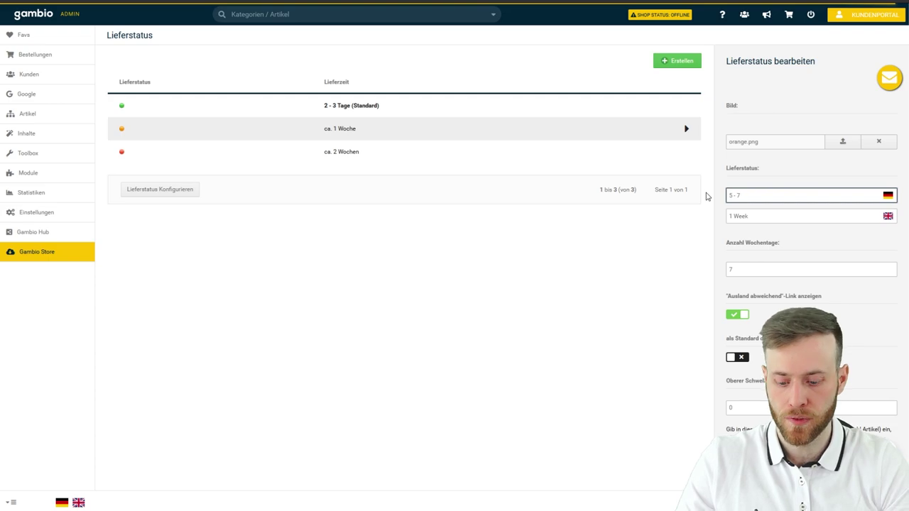
{"action": "type", "text": " Tage"}
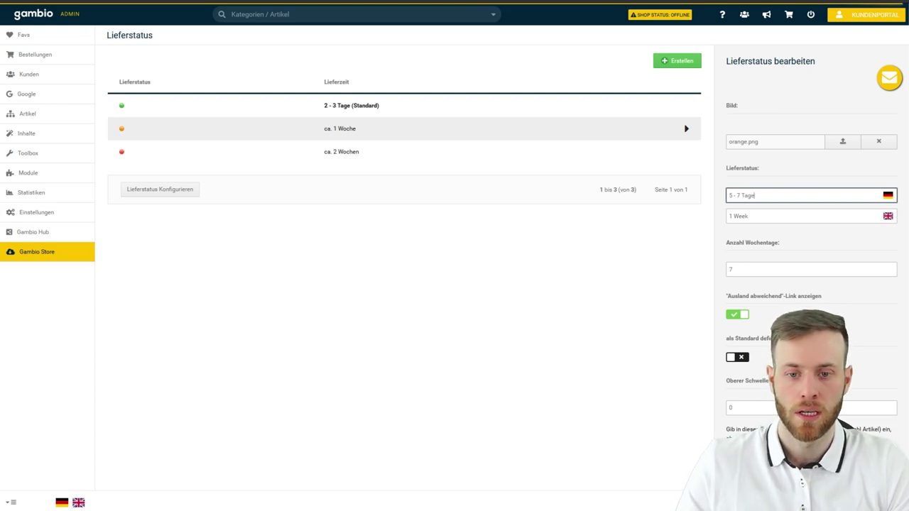
{"action": "key", "text": "Return"}
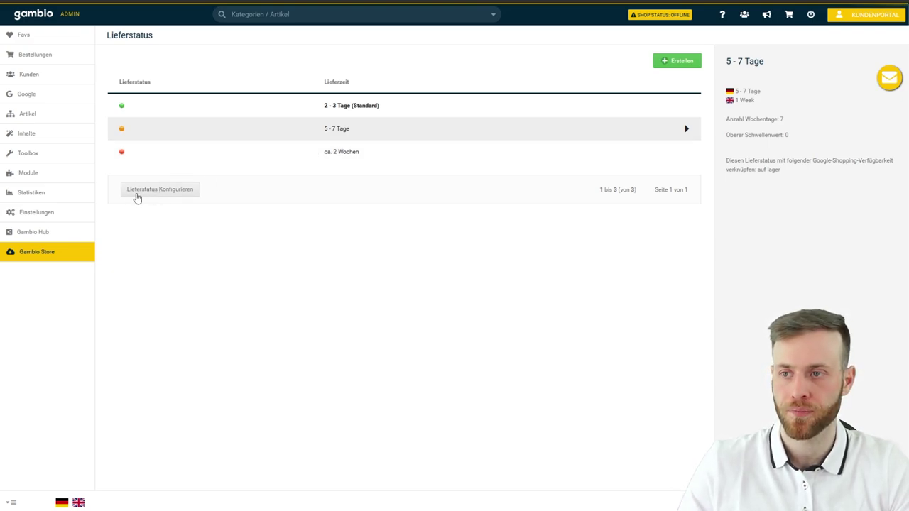
- Return to the Lieferung settings and review the shipping location's postal code, shipping country and package weight options
{"action": "left_click", "coordinate": [36, 216]}
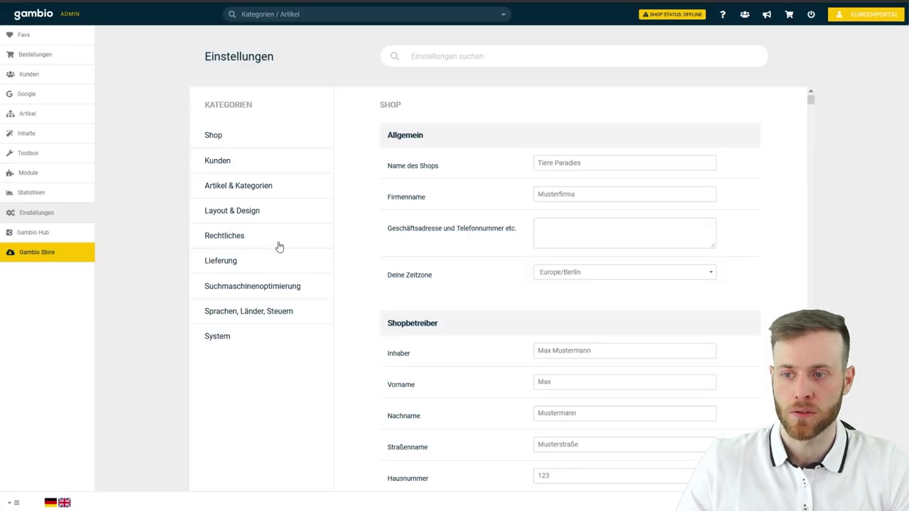
{"action": "left_click", "coordinate": [221, 264]}
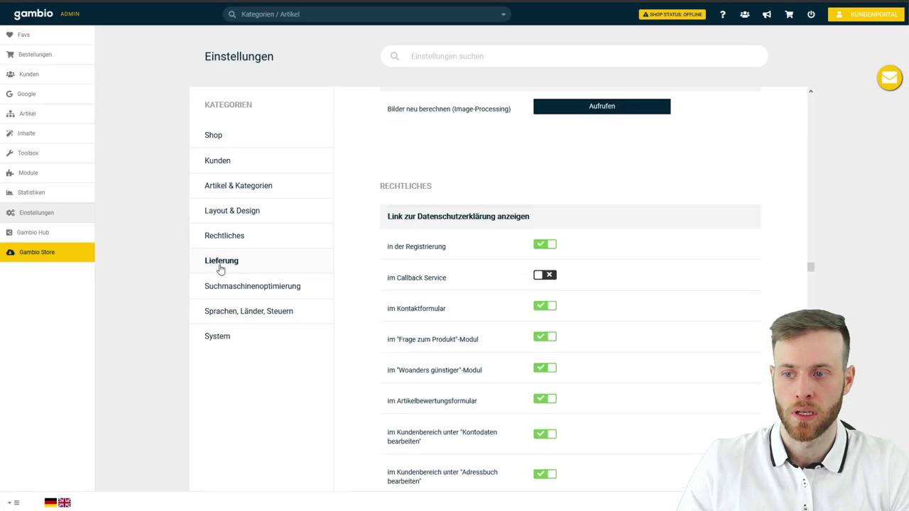
{"action": "scroll", "coordinate": [561, 320], "scroll_direction": "down", "scroll_amount": 2}
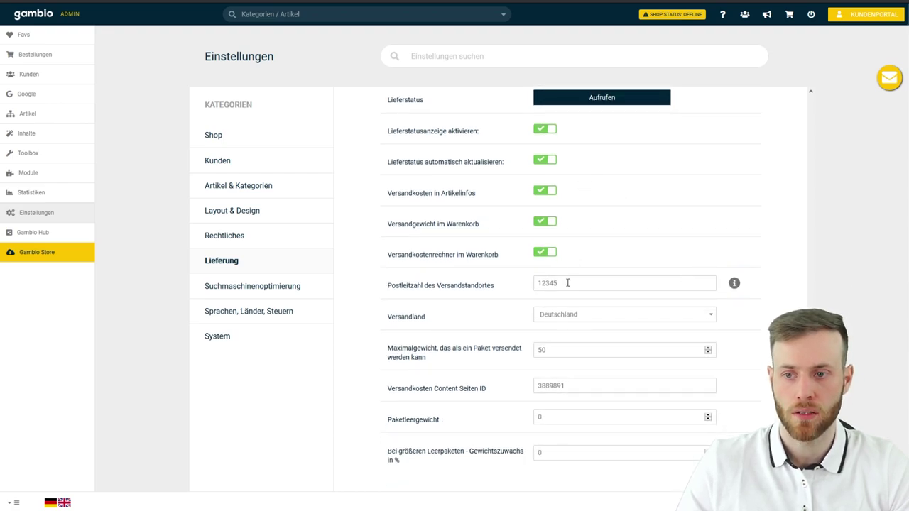
{"action": "double_click", "coordinate": [581, 282]}
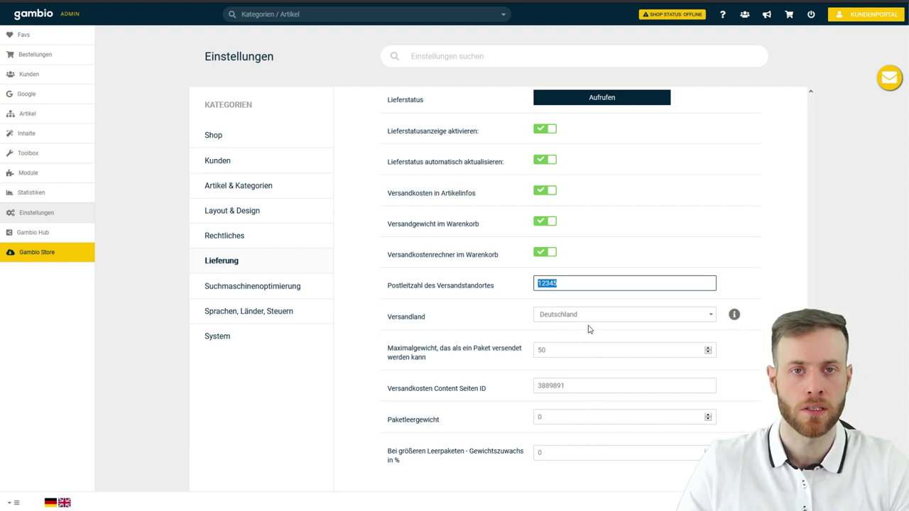
{"action": "scroll", "coordinate": [586, 330], "scroll_direction": "down", "scroll_amount": 1}
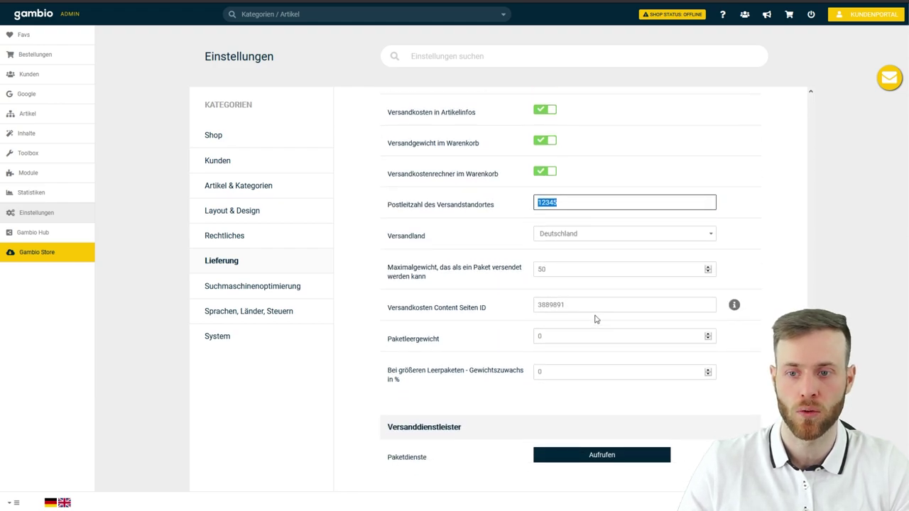
- Review the remaining Lieferung options and open the Paketdienste list under Versanddienstleister
{"action": "scroll", "coordinate": [595, 329], "scroll_direction": "down", "scroll_amount": 1}
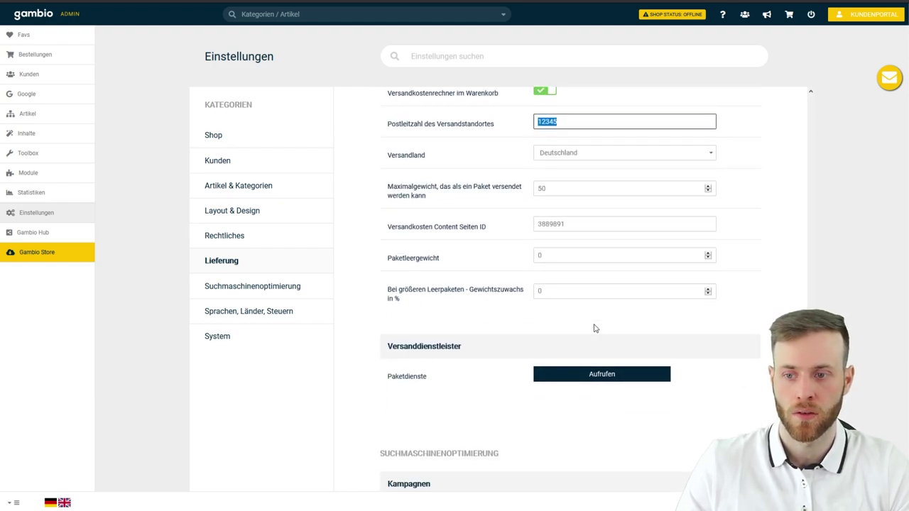
{"action": "scroll", "coordinate": [524, 352], "scroll_direction": "down", "scroll_amount": 1}
{"action": "scroll", "coordinate": [405, 323], "scroll_direction": "up", "scroll_amount": 1}
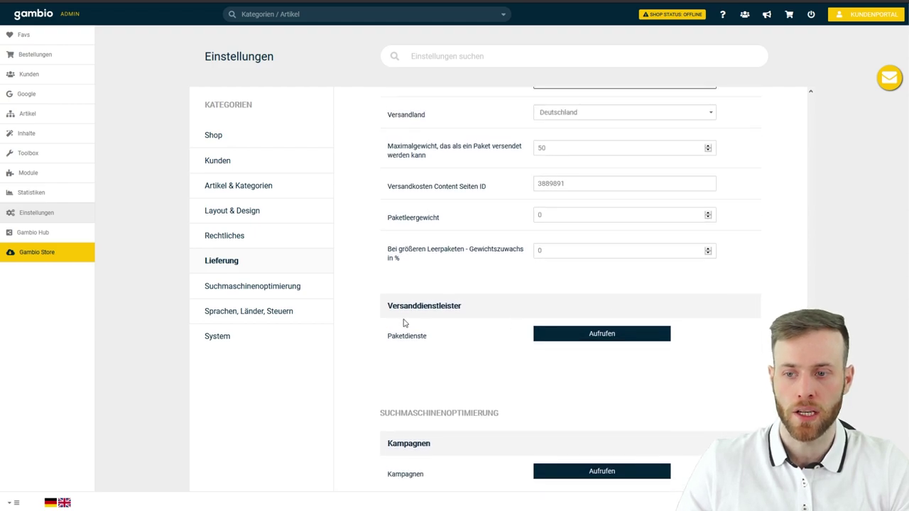
{"action": "left_click", "coordinate": [605, 339]}
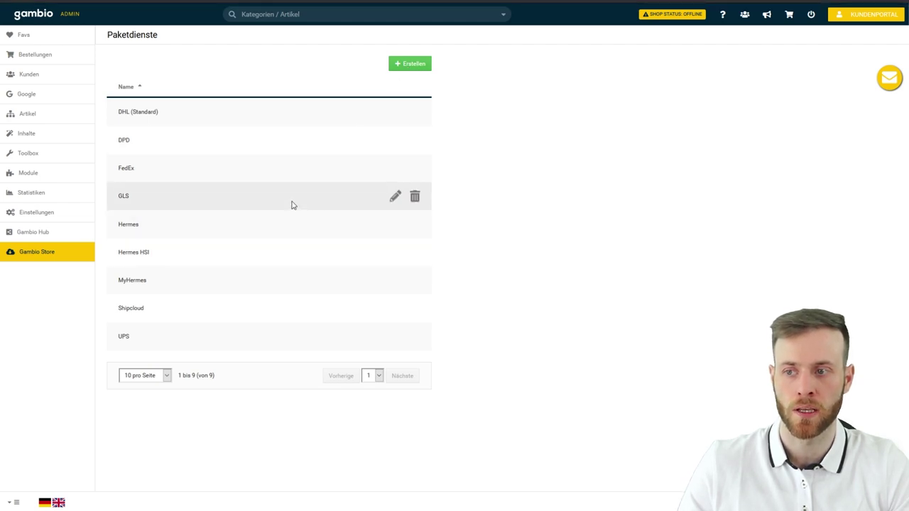
- Open the DHL parcel service's edit dialog, examine the tracking number placeholder in its German URL, and close the dialog without saving
{"action": "left_click", "coordinate": [396, 113]}
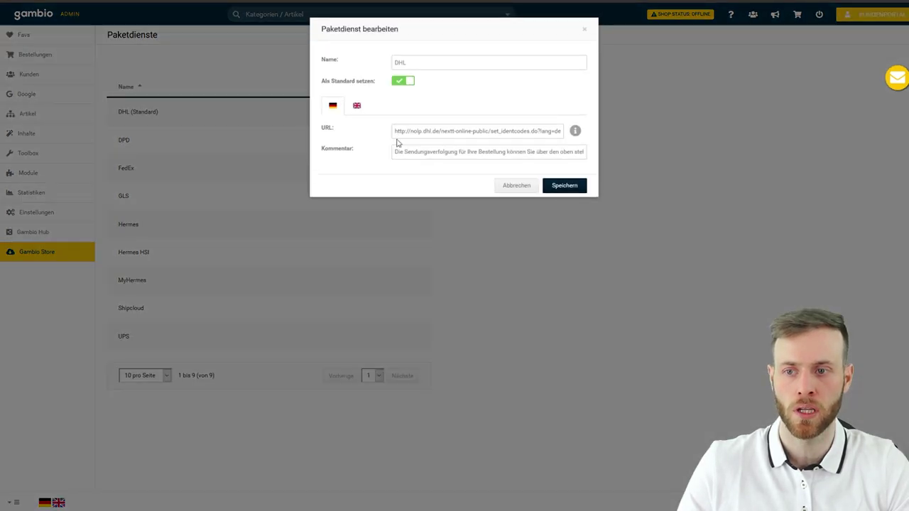
{"action": "left_click_drag", "start_coordinate": [398, 132], "coordinate": [585, 137]}
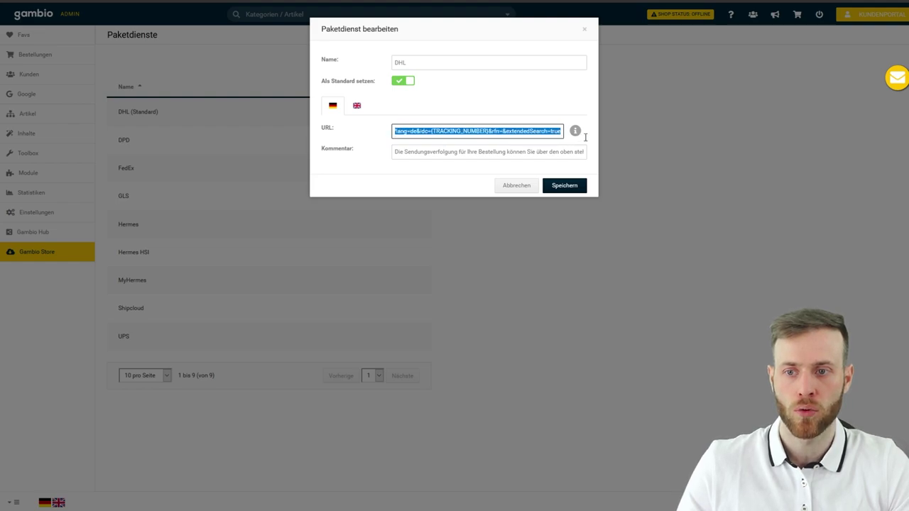
{"action": "left_click", "coordinate": [495, 134]}
{"action": "left_click_drag", "start_coordinate": [486, 131], "coordinate": [434, 133]}
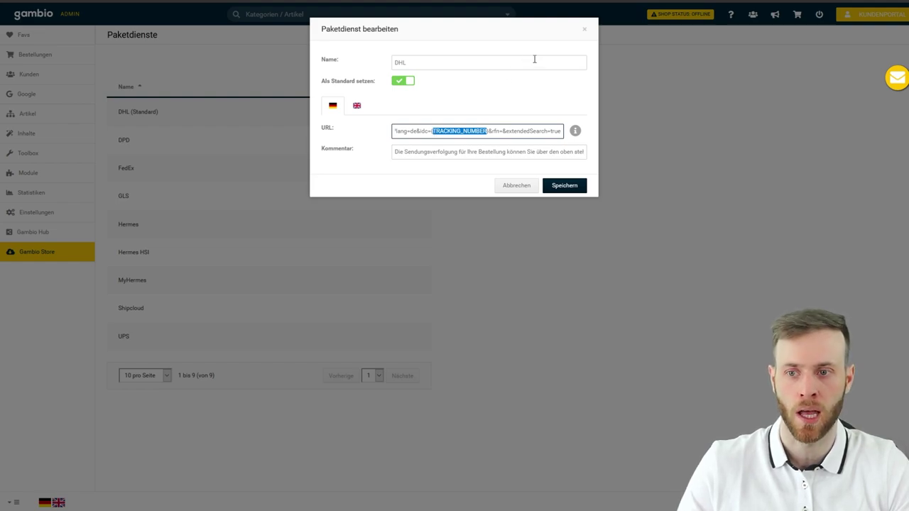
{"action": "left_click", "coordinate": [584, 30]}
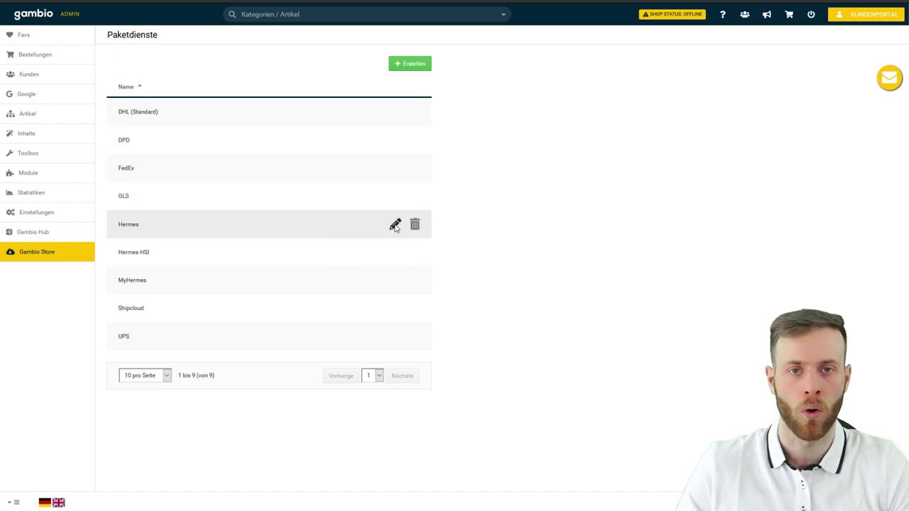
- Look through the Modul-Center for shipping carrier modules and open the Versandarten overview
{"action": "left_click", "coordinate": [30, 177]}
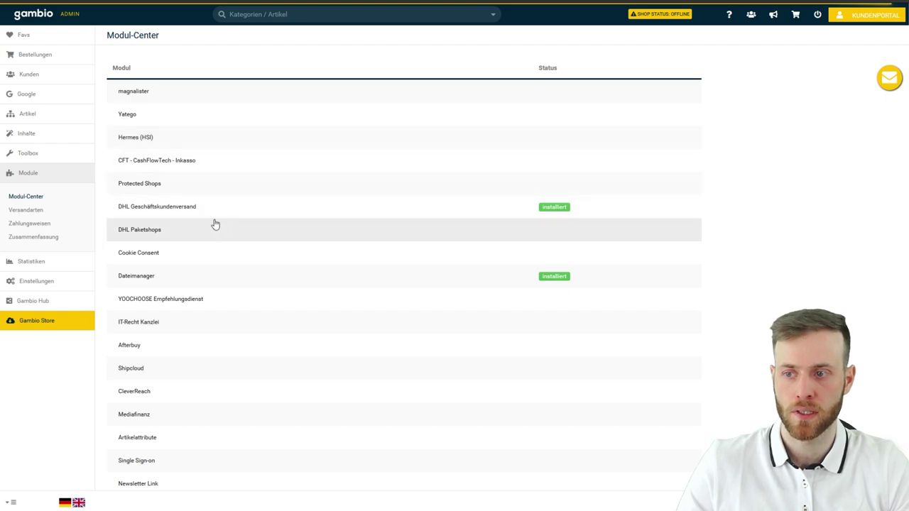
{"action": "scroll", "coordinate": [220, 404], "scroll_direction": "down", "scroll_amount": 5}
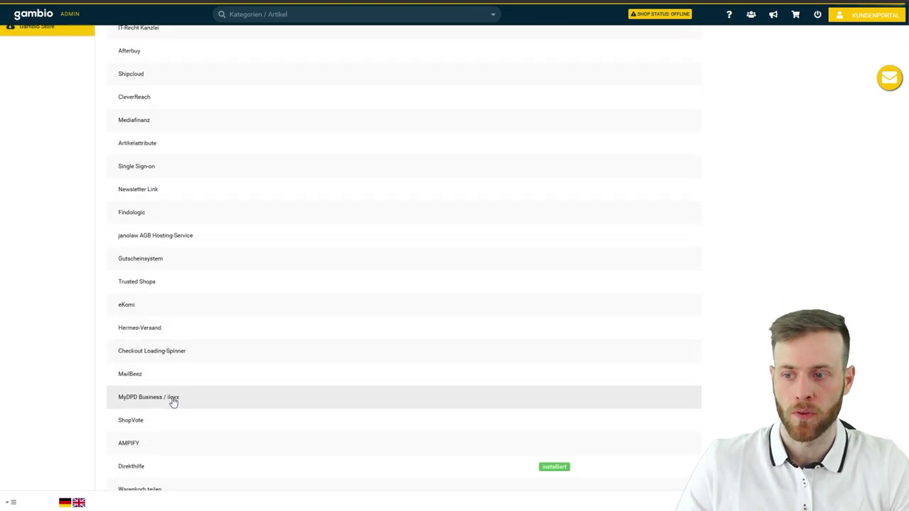
{"action": "scroll", "coordinate": [211, 377], "scroll_direction": "up", "scroll_amount": 5}
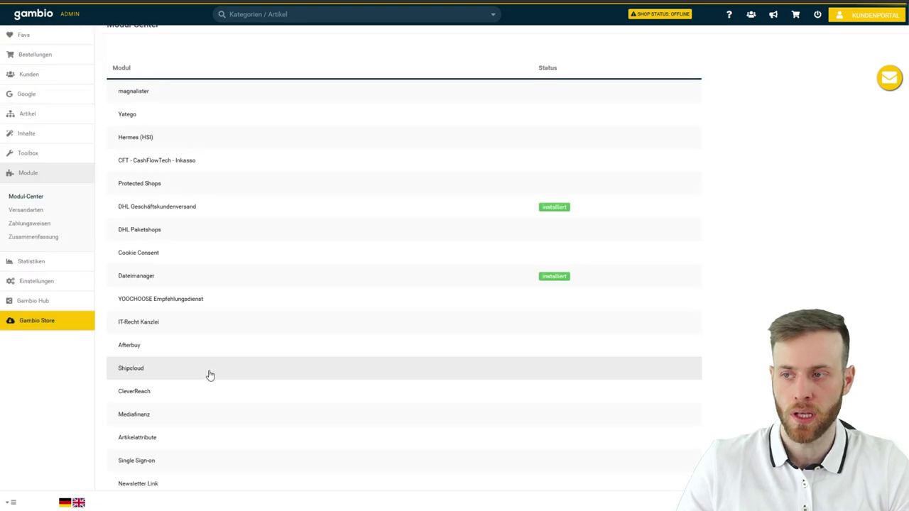
{"action": "left_click", "coordinate": [26, 212]}
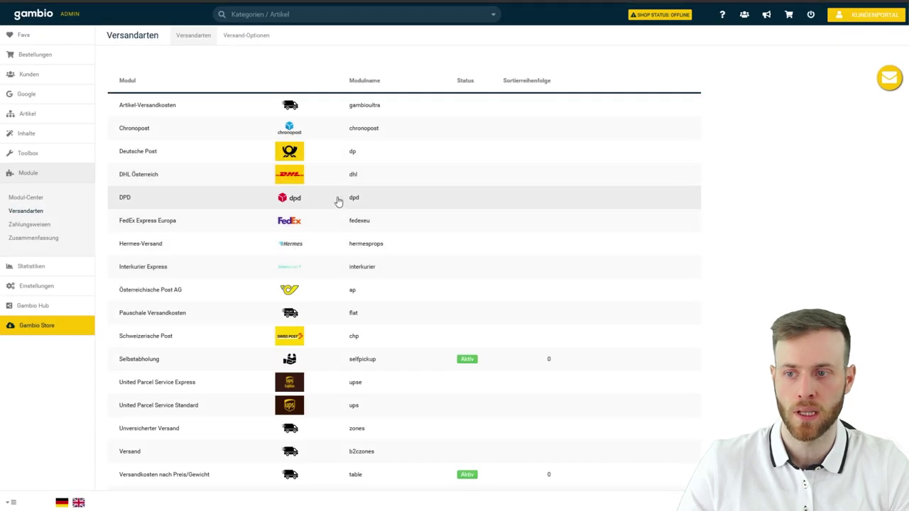
- Return to the Modul-Center and open the configuration of the DHL Geschäftskundenversand module
{"action": "left_click", "coordinate": [28, 173]}
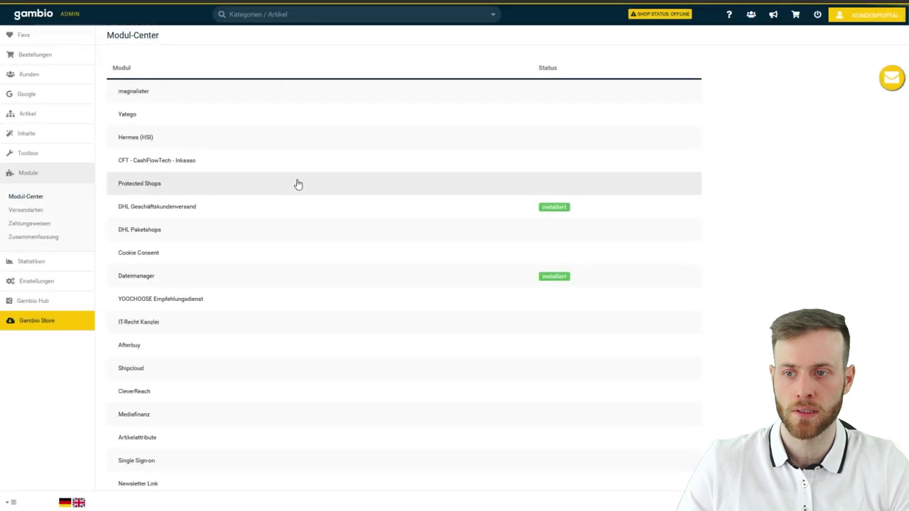
{"action": "scroll", "coordinate": [284, 206], "scroll_direction": "down", "scroll_amount": 1}
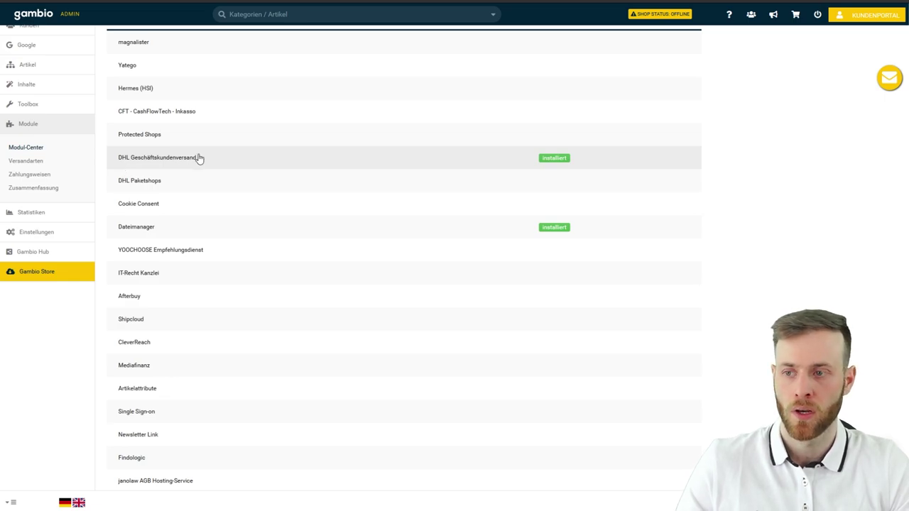
{"action": "left_click", "coordinate": [526, 165]}
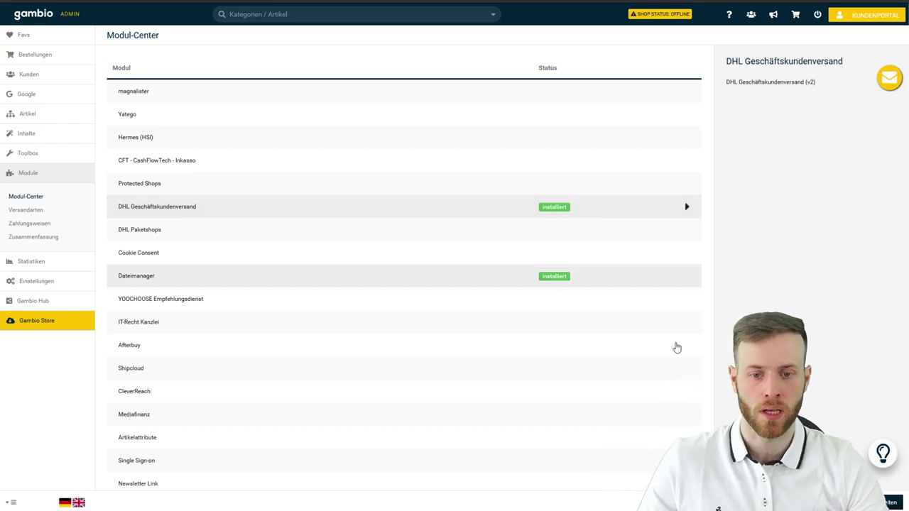
{"action": "left_click", "coordinate": [888, 502]}
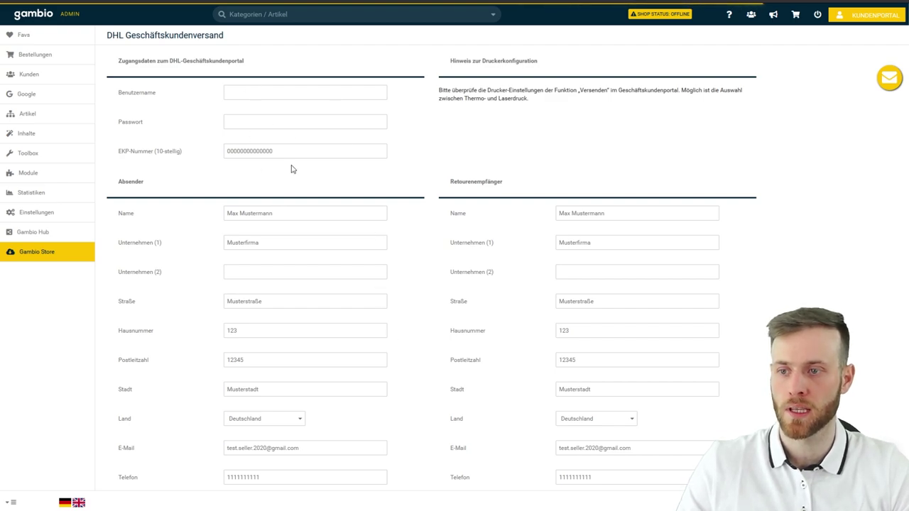
- In the DHL module's Einstellungen, set the order status after label creation to "Versendet" and enable notifying customers about order status changes
{"action": "scroll", "coordinate": [297, 254], "scroll_direction": "down", "scroll_amount": 2}
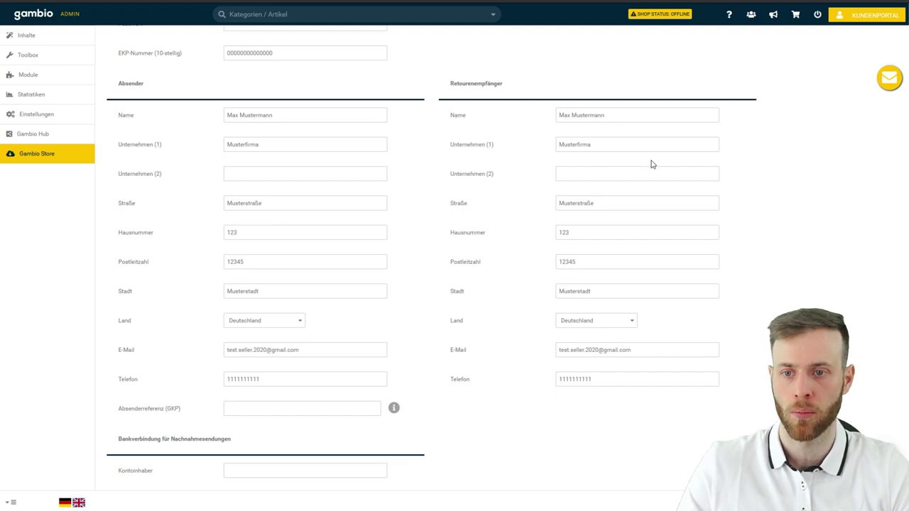
{"action": "scroll", "coordinate": [653, 164], "scroll_direction": "down", "scroll_amount": 4}
{"action": "scroll", "coordinate": [610, 289], "scroll_direction": "down", "scroll_amount": 2}
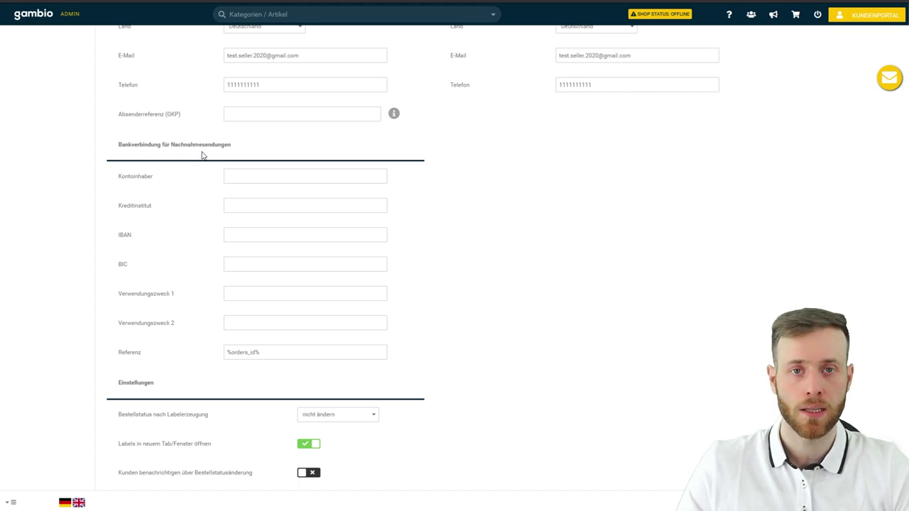
{"action": "scroll", "coordinate": [260, 246], "scroll_direction": "down", "scroll_amount": 2}
{"action": "scroll", "coordinate": [260, 247], "scroll_direction": "up", "scroll_amount": 2}
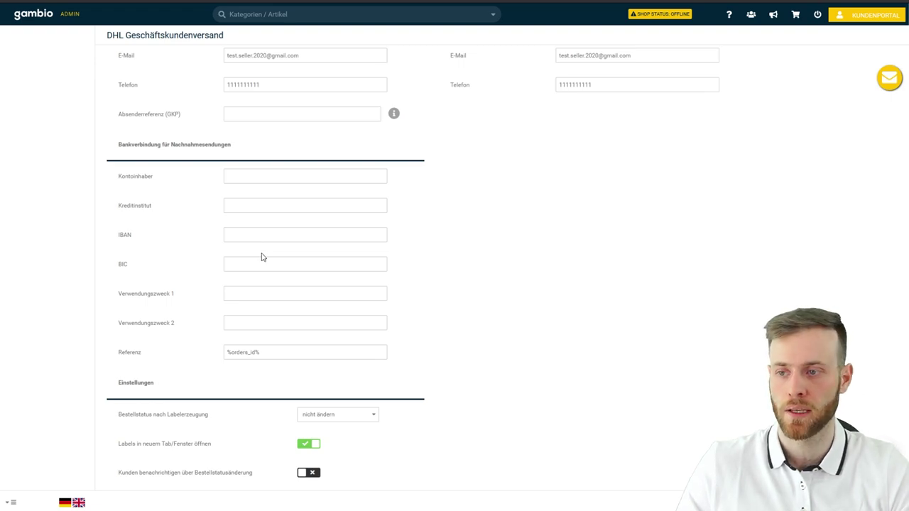
{"action": "scroll", "coordinate": [261, 250], "scroll_direction": "down", "scroll_amount": 4}
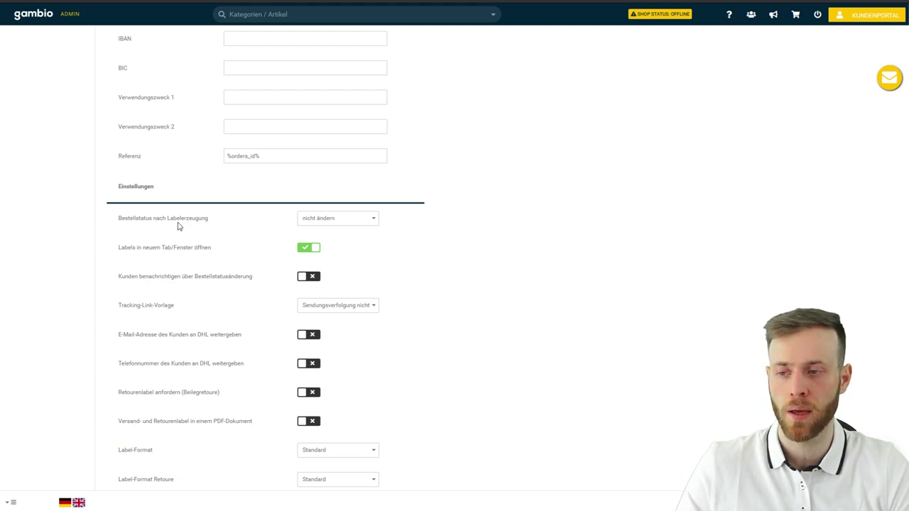
{"action": "left_click", "coordinate": [338, 222]}
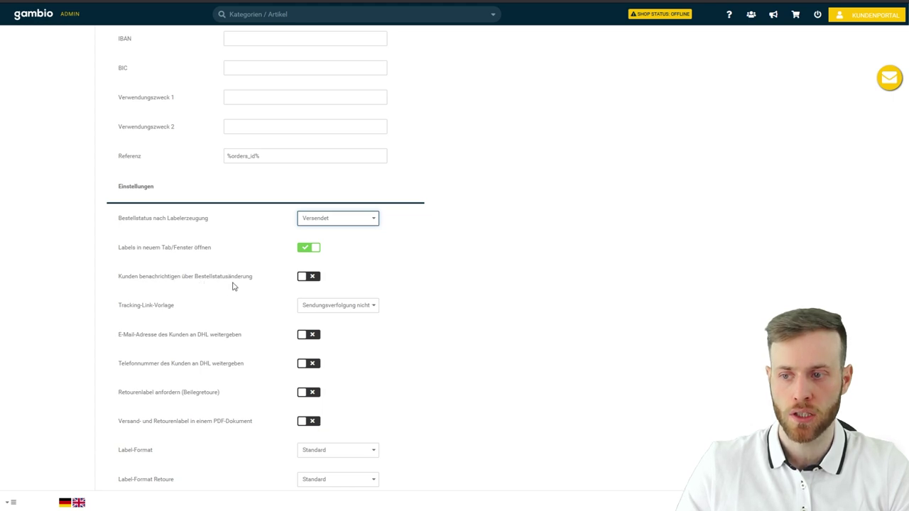
{"action": "left_click", "coordinate": [310, 283]}
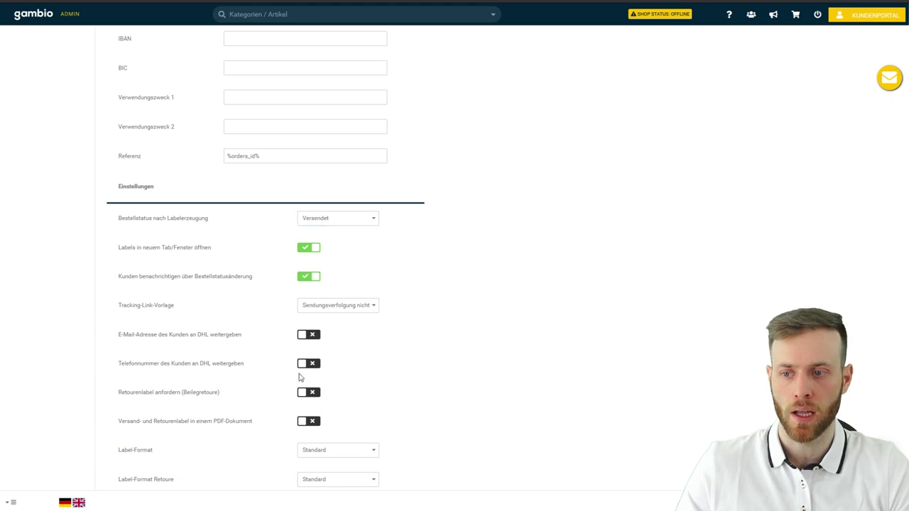
- Set the Tracking-Link-Vorlage to DHL and enable passing the customer's e-mail address on to DHL
{"action": "scroll", "coordinate": [313, 331], "scroll_direction": "down", "scroll_amount": 3}
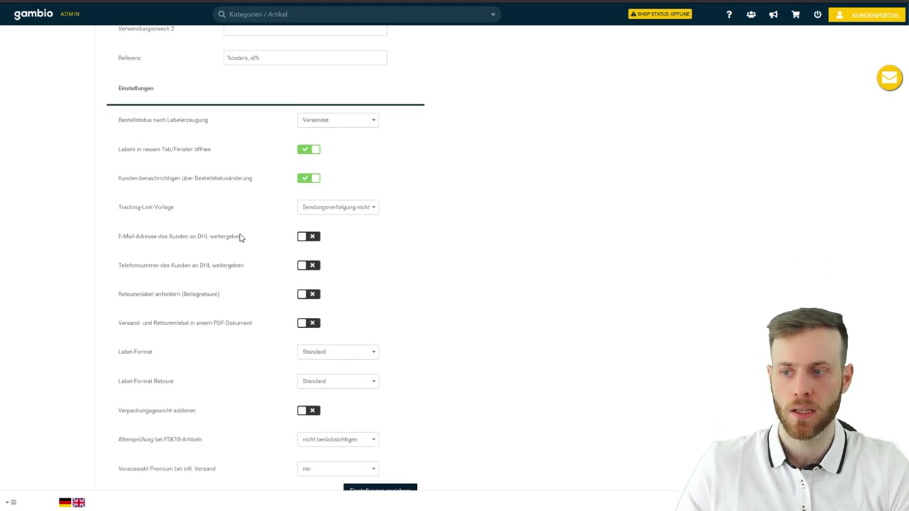
{"action": "left_click", "coordinate": [362, 209]}
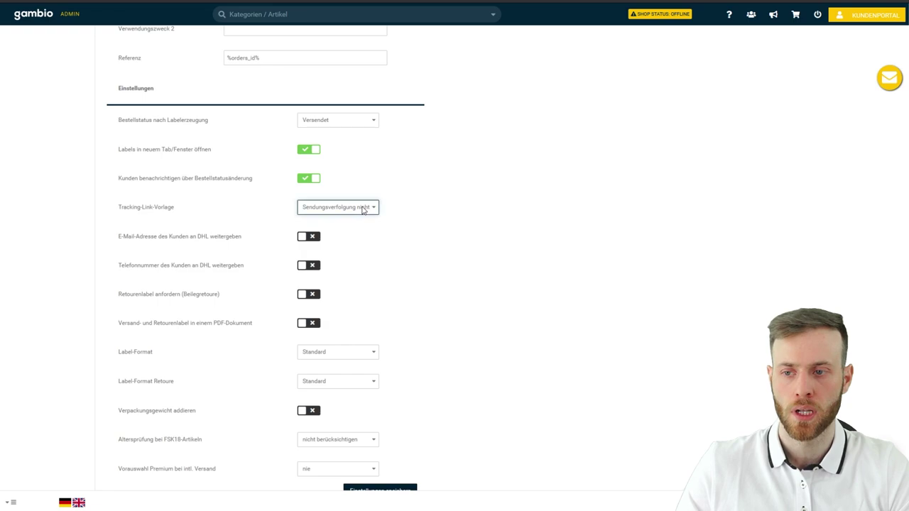
{"action": "left_click", "coordinate": [321, 235]}
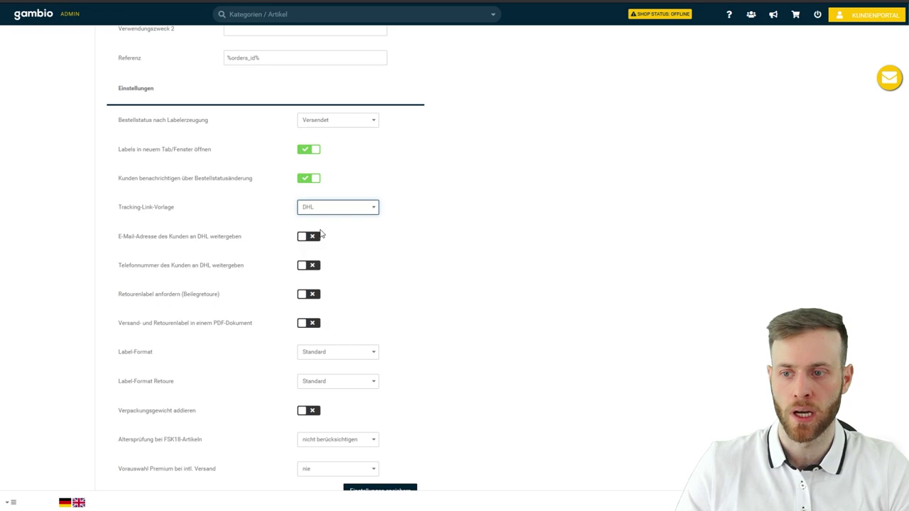
{"action": "scroll", "coordinate": [278, 258], "scroll_direction": "down", "scroll_amount": 2}
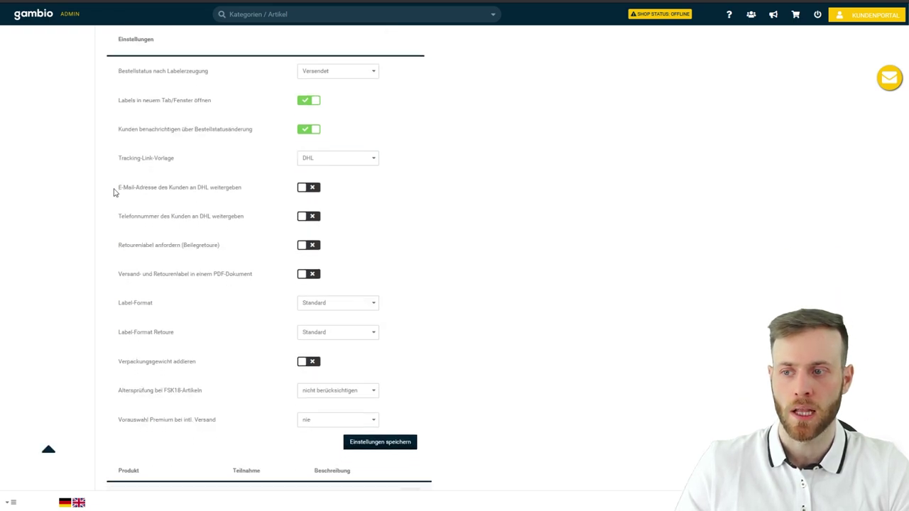
{"action": "left_click_drag", "start_coordinate": [114, 192], "coordinate": [317, 190]}
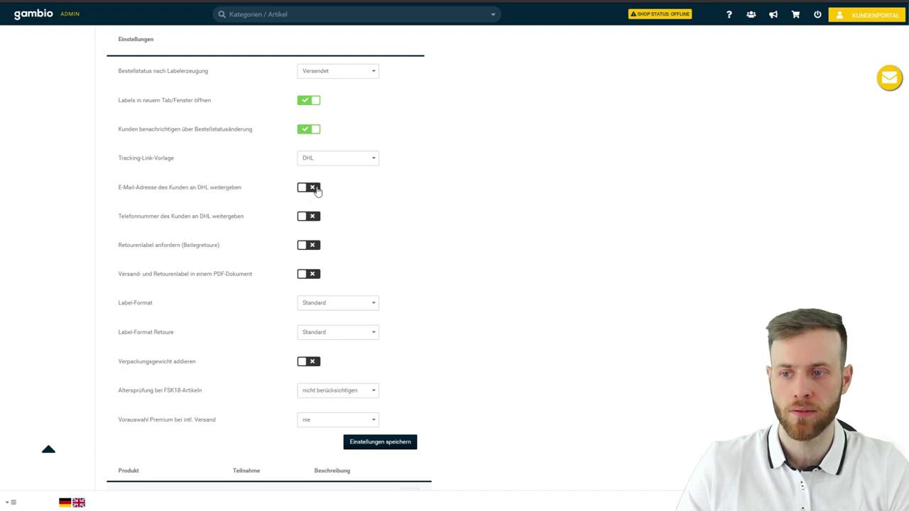
{"action": "left_click", "coordinate": [313, 189]}
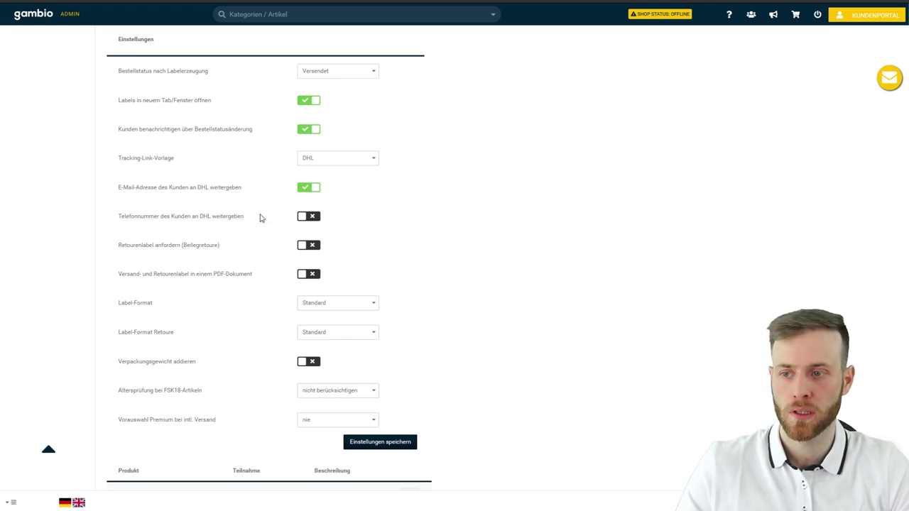
- Add the product "DHL Europaket (B2B)" with Teilnahme 03 and no description to the DHL product list
{"action": "scroll", "coordinate": [268, 273], "scroll_direction": "down", "scroll_amount": 2}
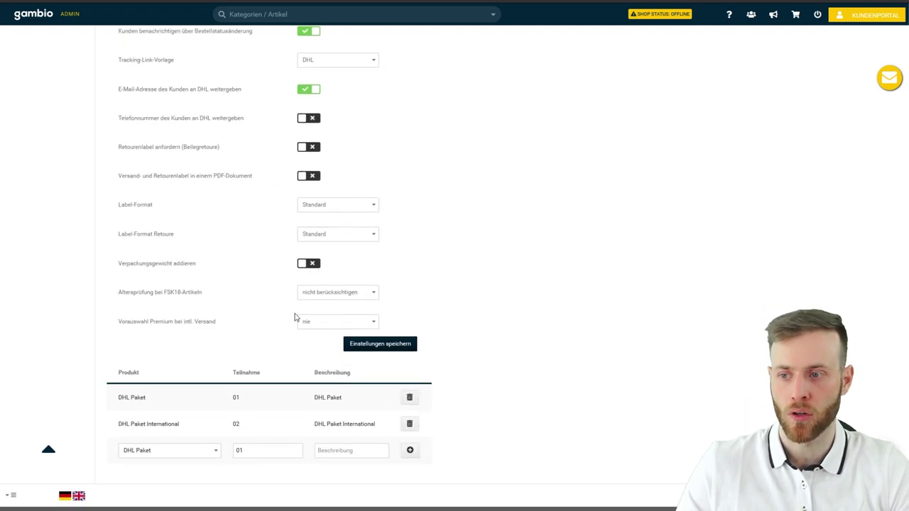
{"action": "scroll", "coordinate": [300, 344], "scroll_direction": "down", "scroll_amount": 1}
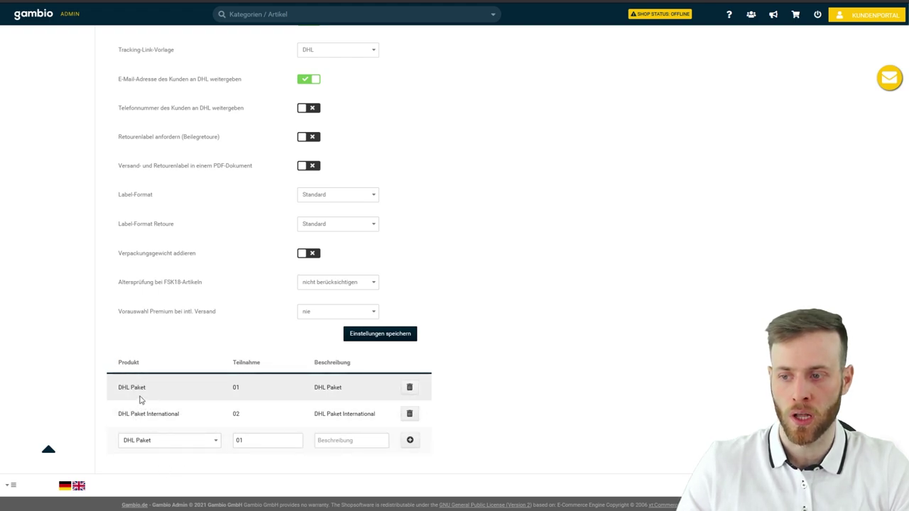
{"action": "left_click", "coordinate": [174, 442]}
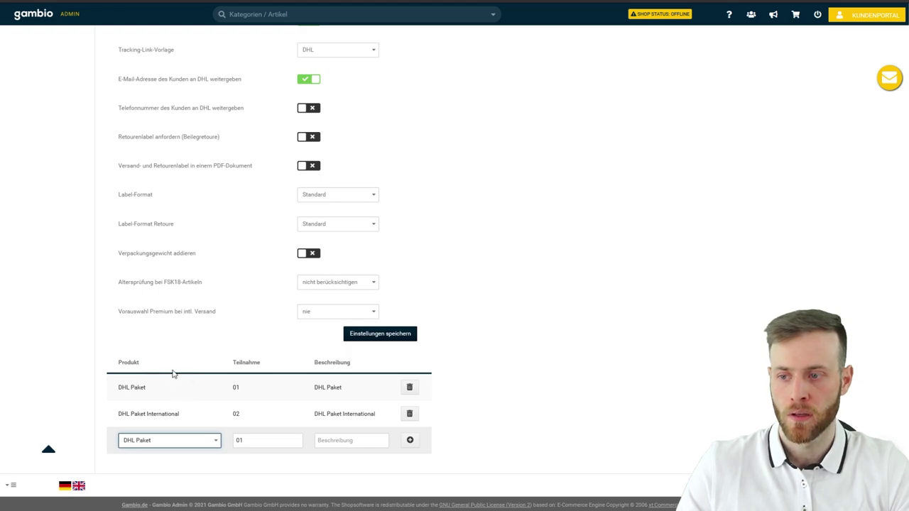
{"action": "key", "text": "Down"}
{"action": "key", "text": "Down"}
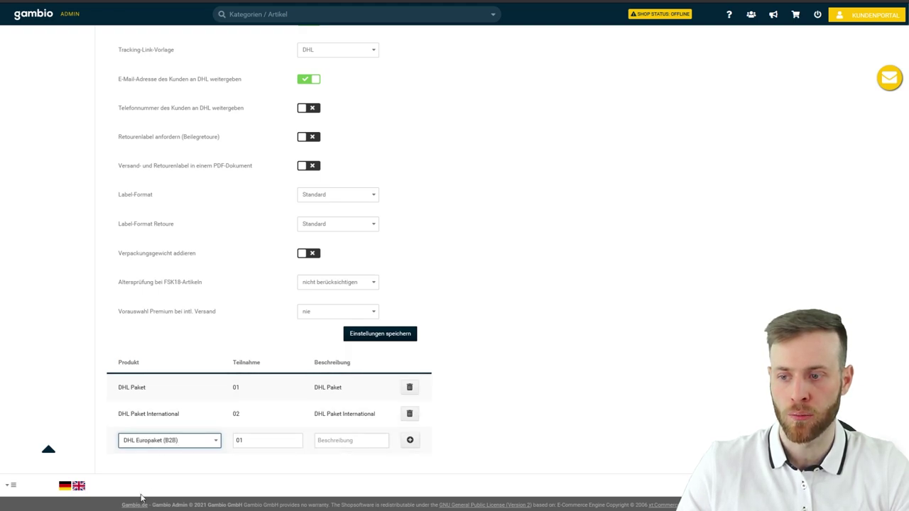
{"action": "left_click", "coordinate": [247, 441]}
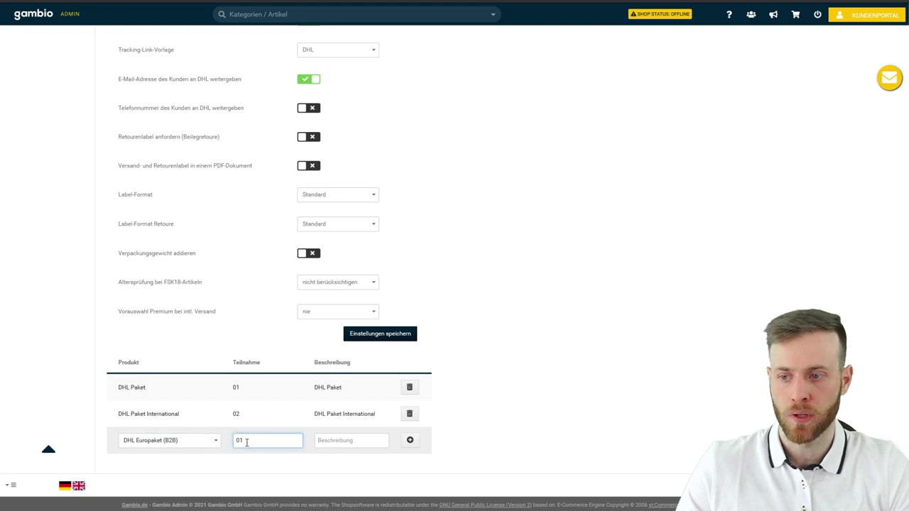
{"action": "key", "text": "BackSpace"}
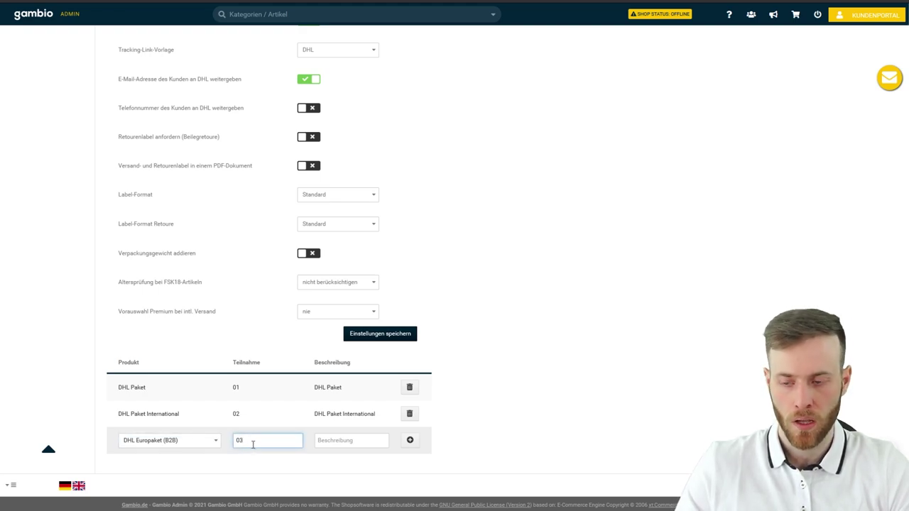
{"action": "left_click", "coordinate": [340, 440]}
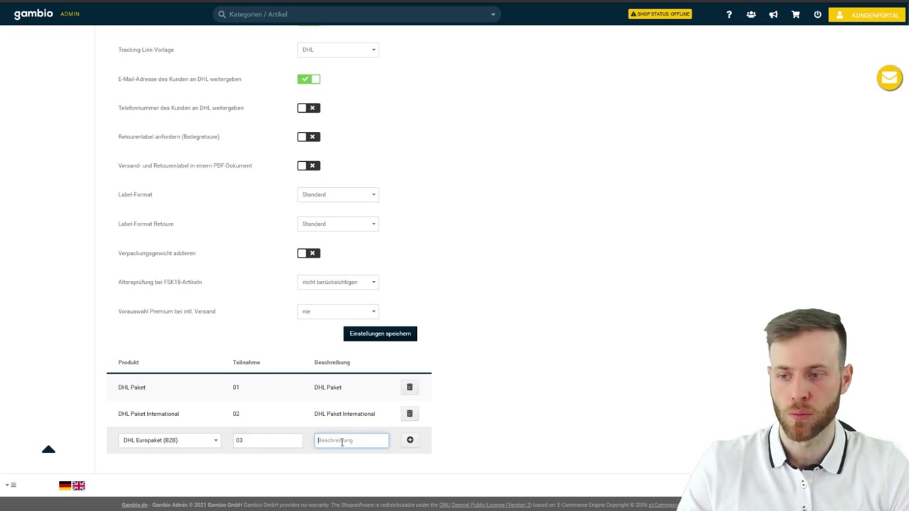
{"action": "left_click", "coordinate": [411, 441]}
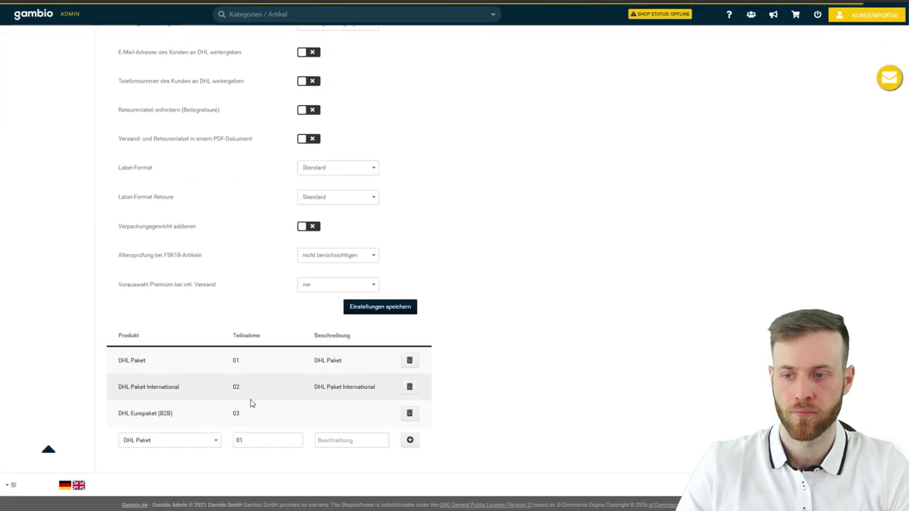
- Review the DHL Geschäftskundenversand configuration, from the portal access data and sender details down to the DHL product list
{"action": "scroll", "coordinate": [250, 403], "scroll_direction": "up", "scroll_amount": 15}
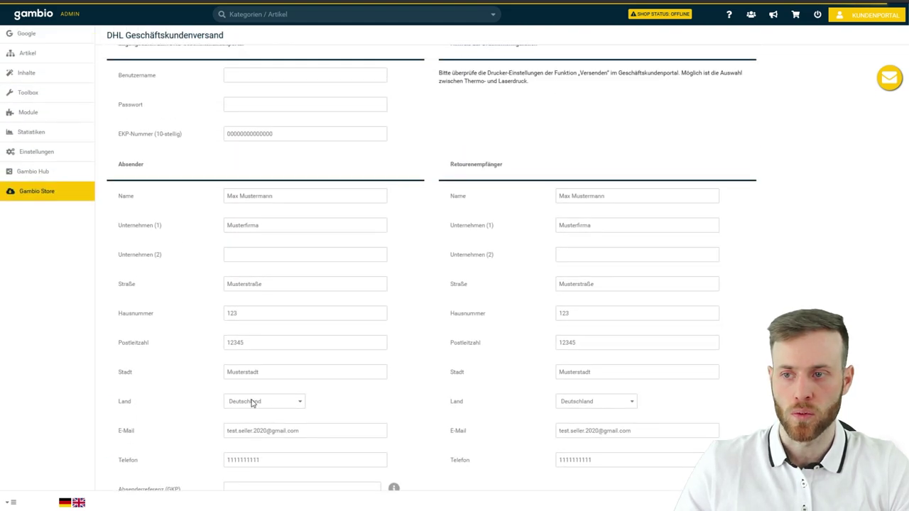
{"action": "scroll", "coordinate": [252, 403], "scroll_direction": "up", "scroll_amount": 2}
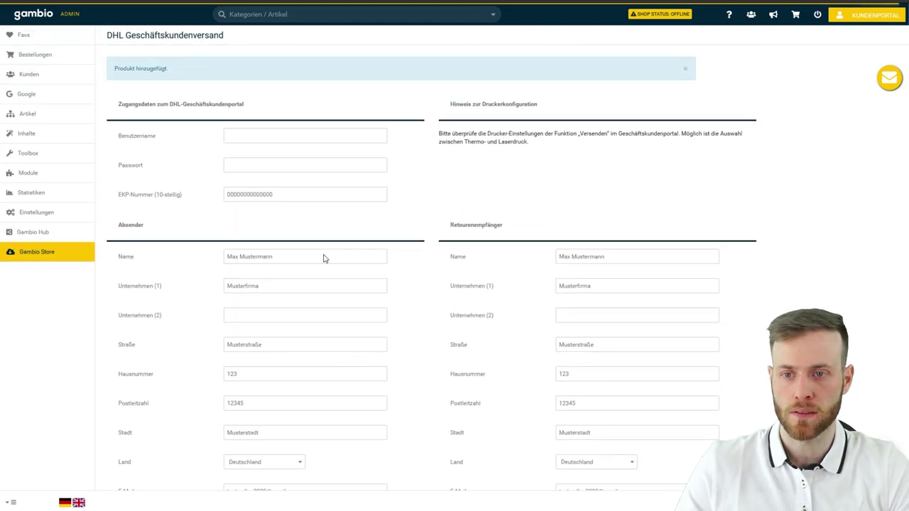
{"action": "scroll", "coordinate": [329, 234], "scroll_direction": "down", "scroll_amount": 15}
{"action": "left_click", "coordinate": [389, 307]}
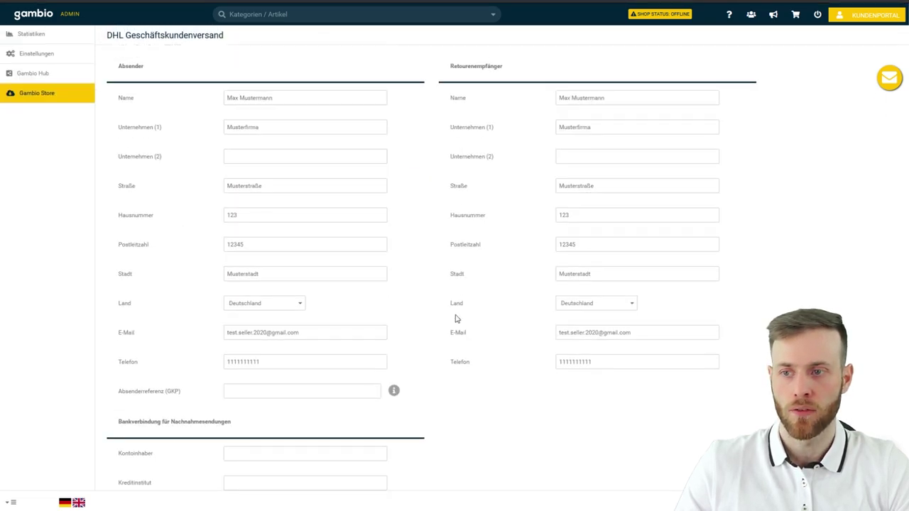
{"action": "scroll", "coordinate": [441, 319], "scroll_direction": "up", "scroll_amount": 3}
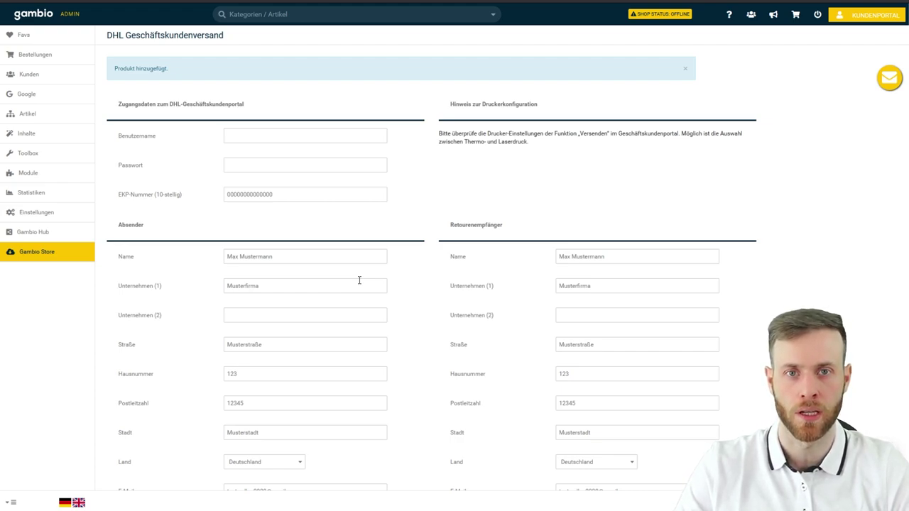
- Open the Versandarten overview and show the details of the Selbstabholung shipping method
{"action": "mouse_move", "coordinate": [22, 168]}
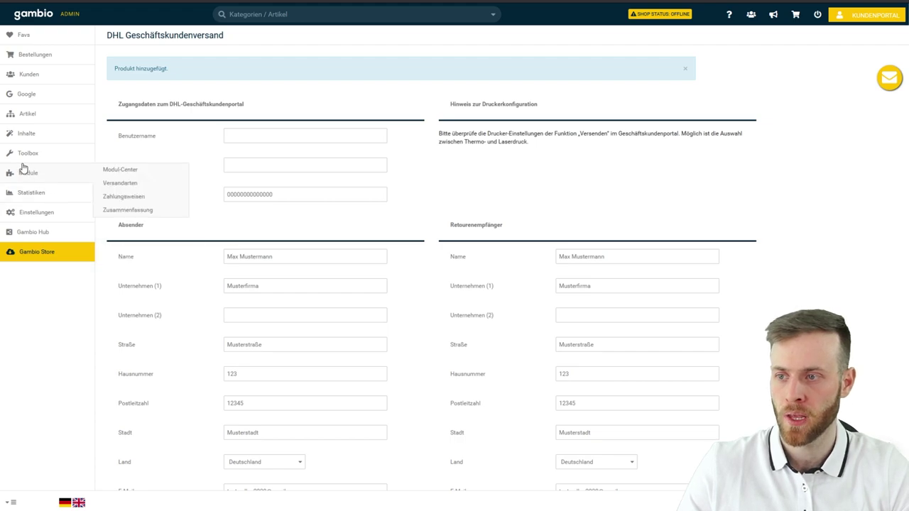
{"action": "mouse_move", "coordinate": [39, 151]}
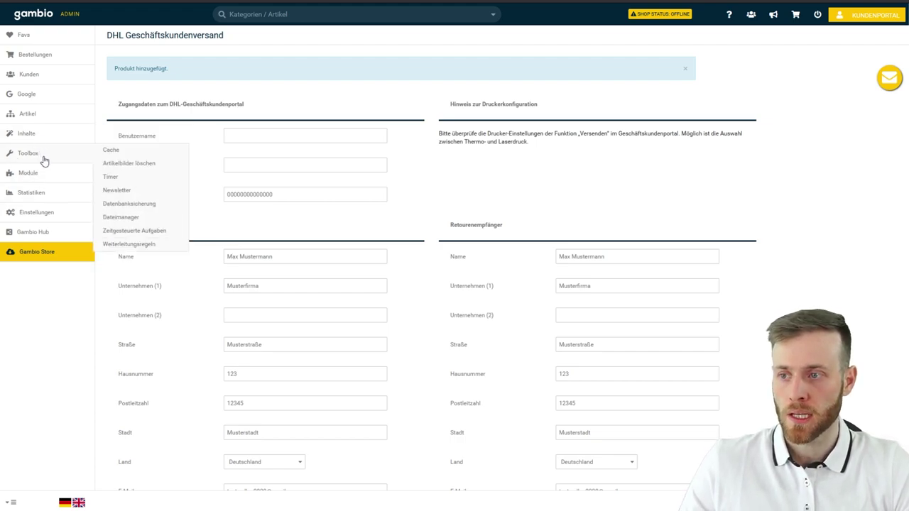
{"action": "mouse_move", "coordinate": [45, 177]}
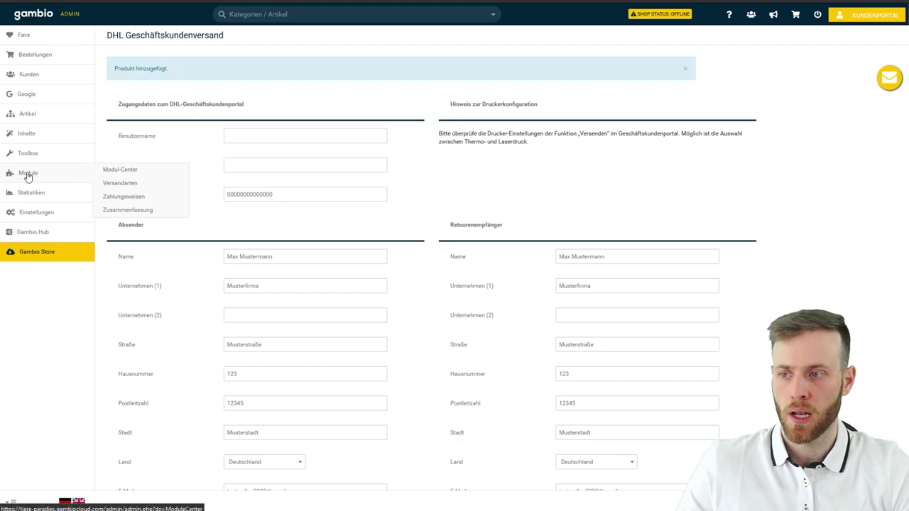
{"action": "left_click", "coordinate": [28, 175]}
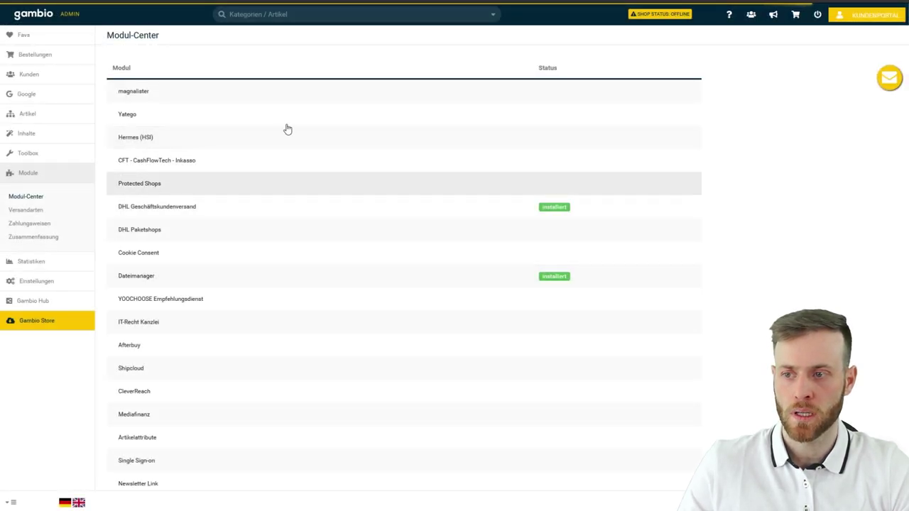
{"action": "left_click", "coordinate": [34, 215]}
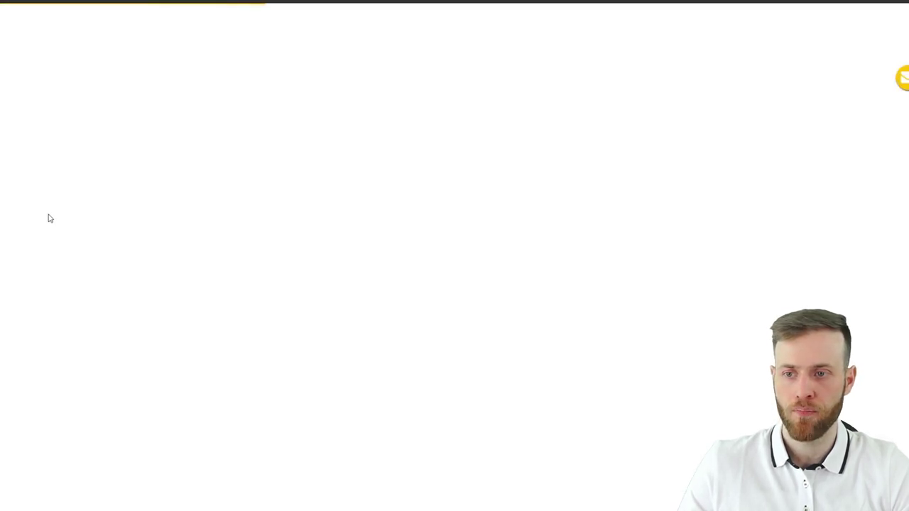
{"action": "scroll", "coordinate": [377, 247], "scroll_direction": "down", "scroll_amount": 3}
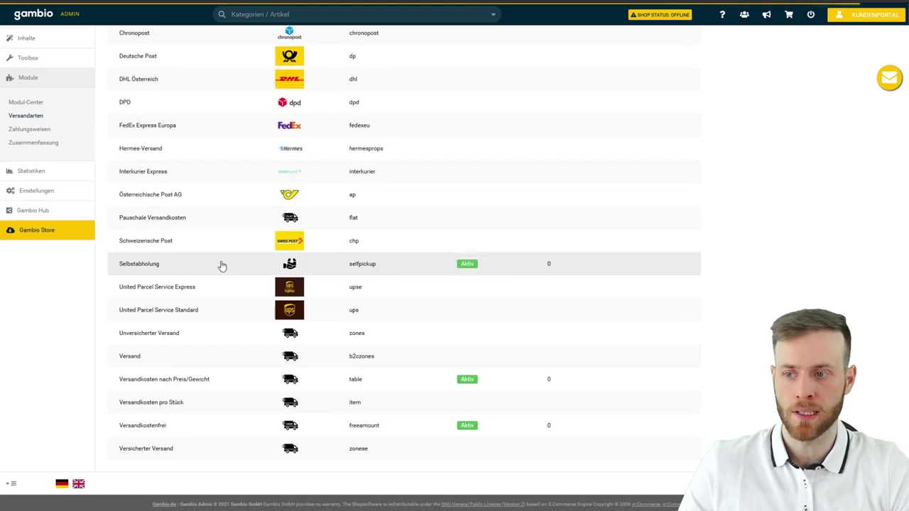
{"action": "left_click", "coordinate": [563, 268]}
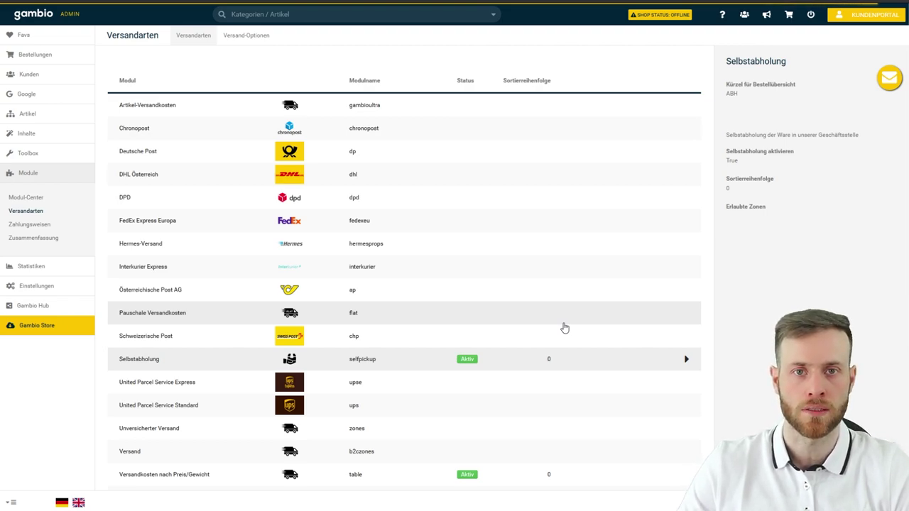
- Select the shipping method Versandkosten nach Preis/Gewicht and open its settings for editing
{"action": "scroll", "coordinate": [477, 373], "scroll_direction": "down", "scroll_amount": 2}
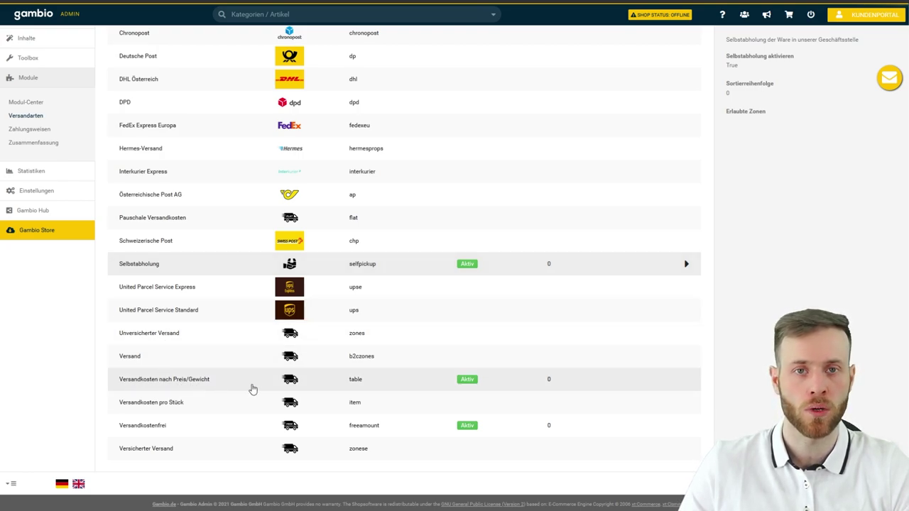
{"action": "left_click", "coordinate": [298, 388]}
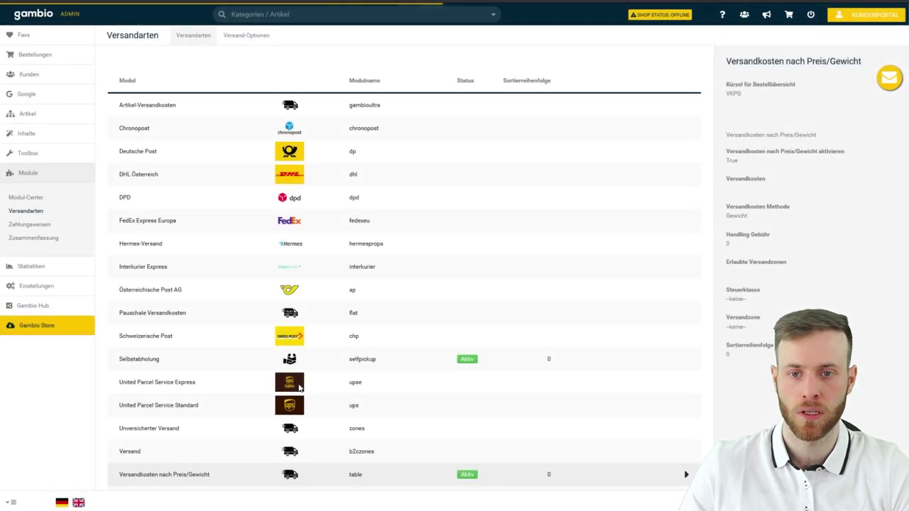
{"action": "scroll", "coordinate": [441, 427], "scroll_direction": "down", "scroll_amount": 2}
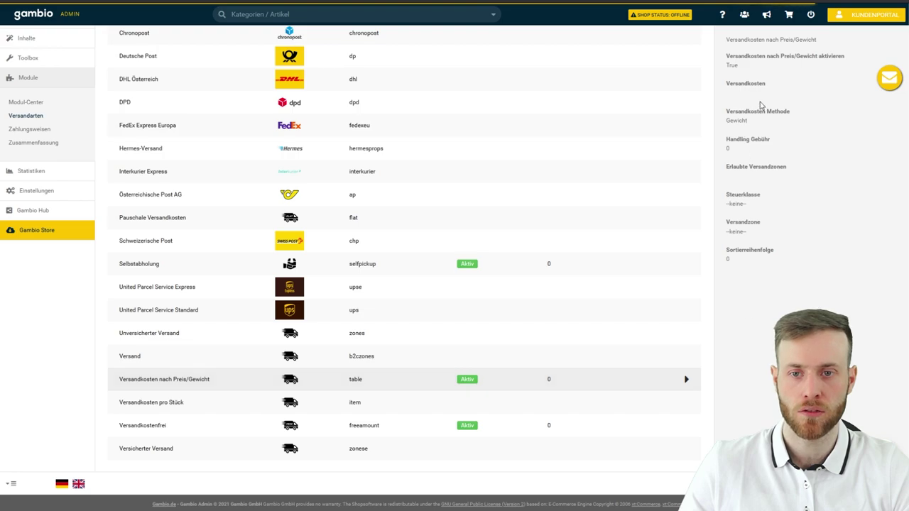
{"action": "left_click", "coordinate": [712, 207]}
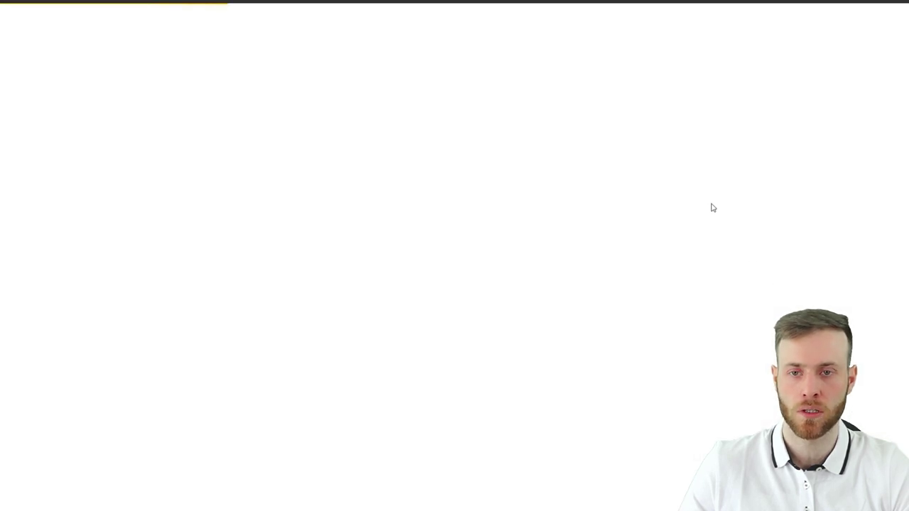
{"action": "scroll", "coordinate": [738, 178], "scroll_direction": "down", "scroll_amount": 4}
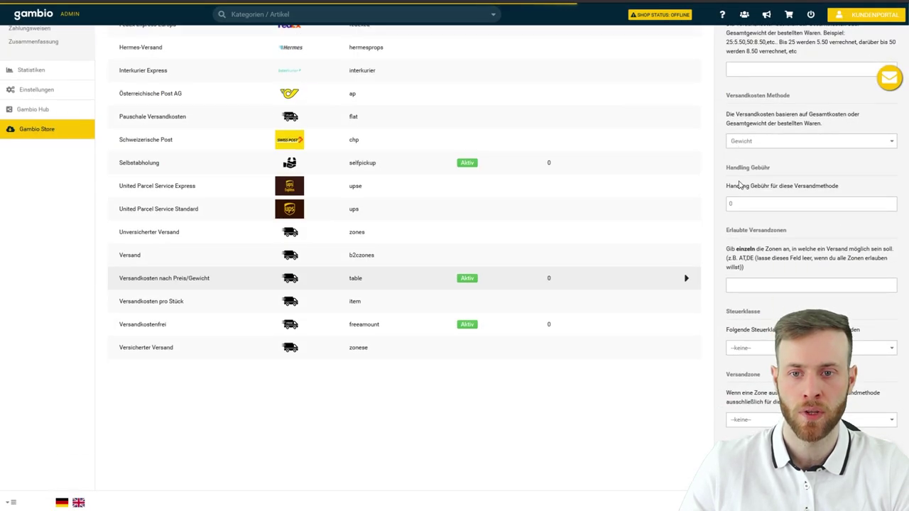
{"action": "scroll", "coordinate": [753, 163], "scroll_direction": "up", "scroll_amount": 2}
- Read the Versandkosten example and check the selection for the Versandkosten Methode
{"action": "left_click_drag", "start_coordinate": [726, 122], "coordinate": [826, 155]}
{"action": "left_click", "coordinate": [766, 169]}
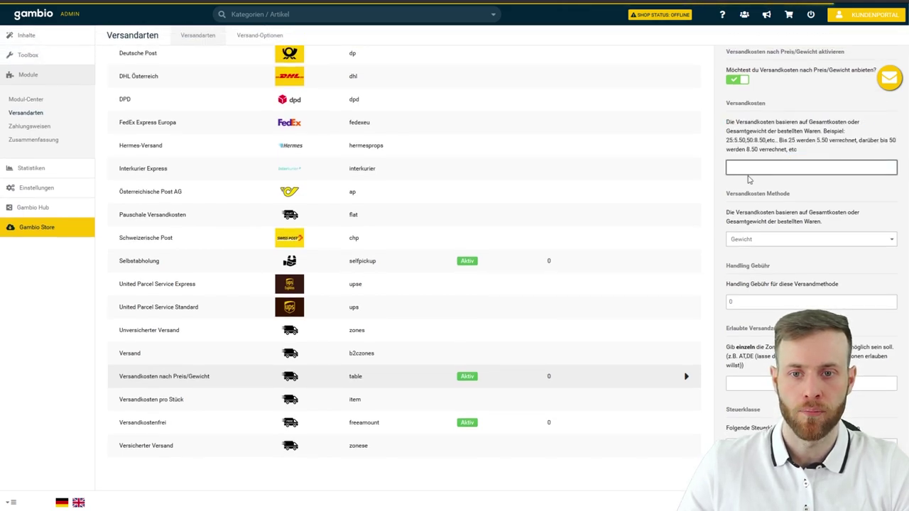
{"action": "left_click", "coordinate": [756, 241]}
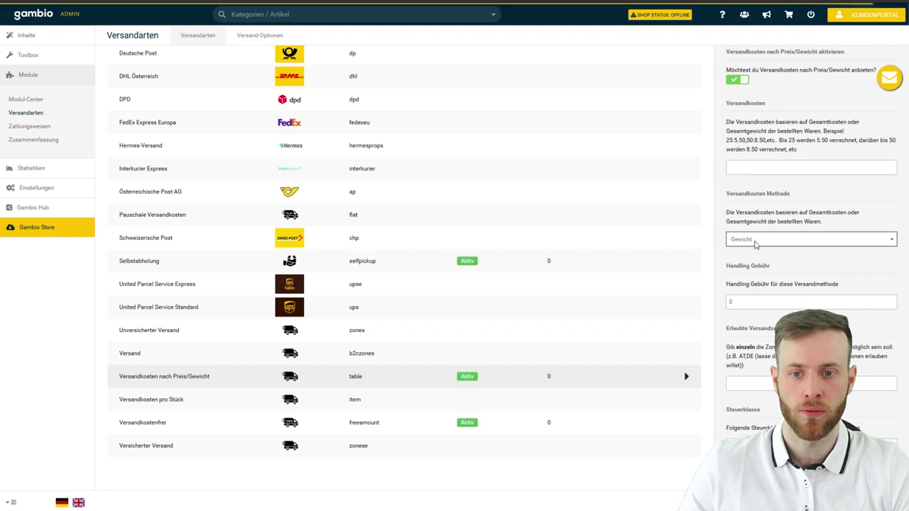
{"action": "left_click", "coordinate": [743, 263]}
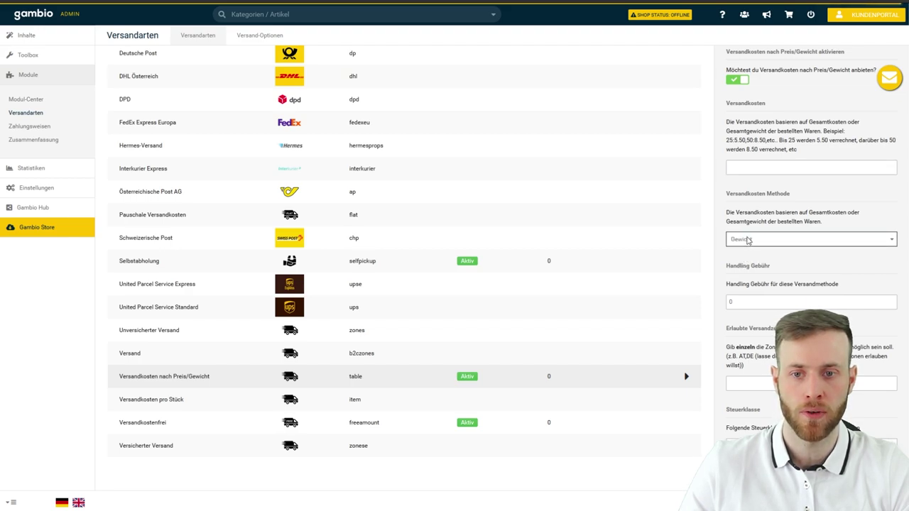
- Enter "25:5.50, 50:8.50" as the Versandkosten for shipping by price or weight
{"action": "left_click", "coordinate": [749, 164]}
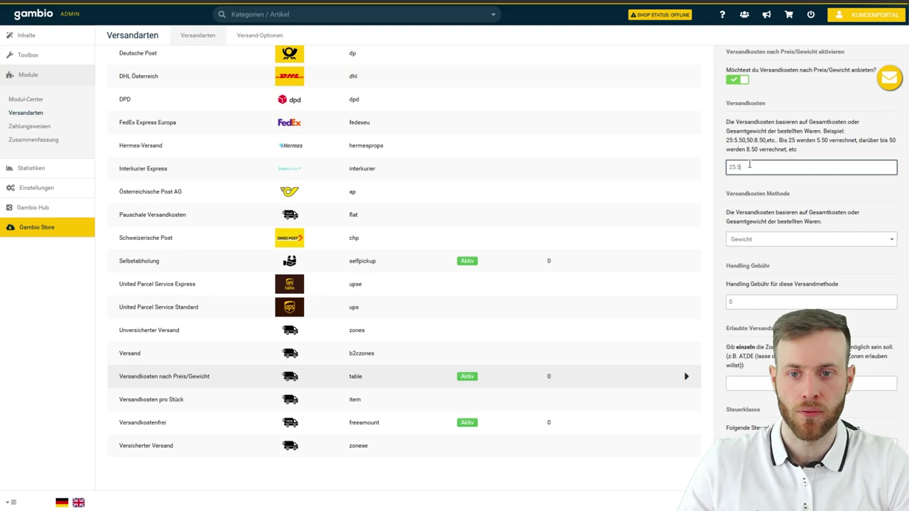
{"action": "key", "text": "BackSpace"}
{"action": "key", "text": "BackSpace"}
{"action": "key", "text": "BackSpace"}
{"action": "type", "text": "0"}
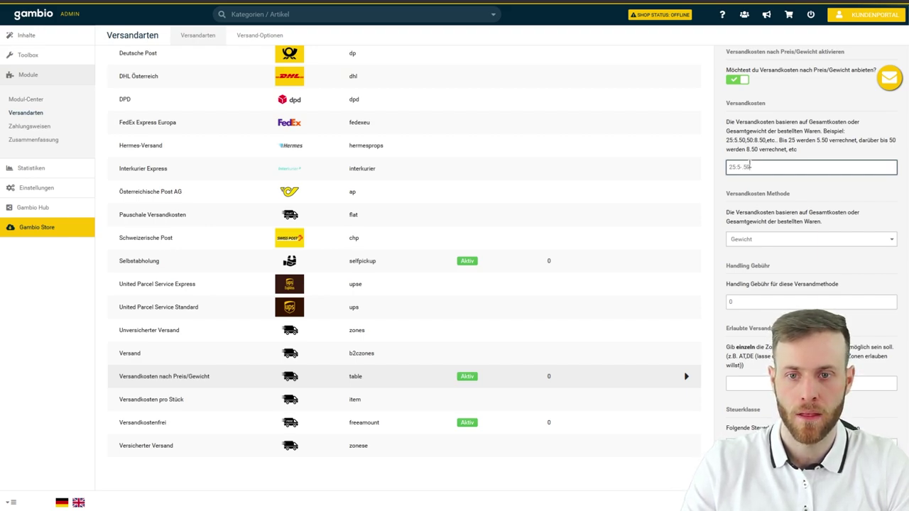
{"action": "key", "text": "BackSpace"}
{"action": "key", "text": "BackSpace"}
{"action": "key", "text": "BackSpace"}
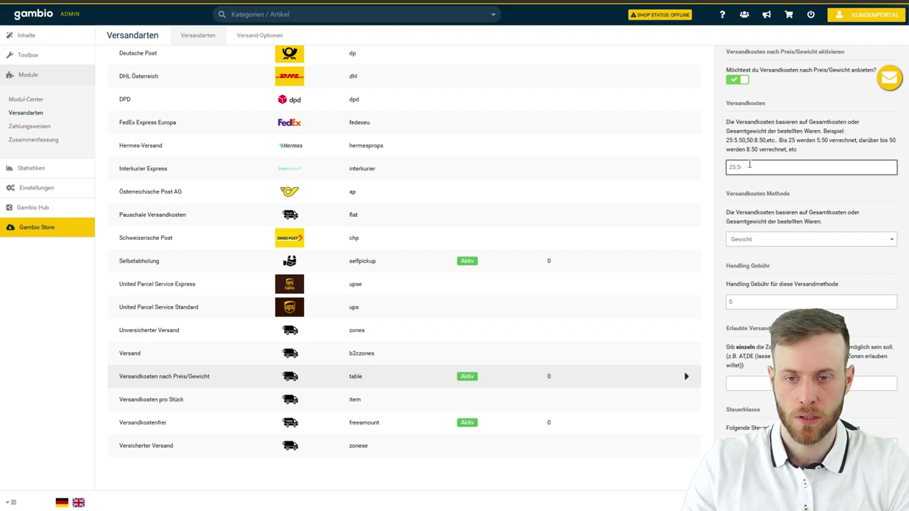
{"action": "type", "text": ".50"}
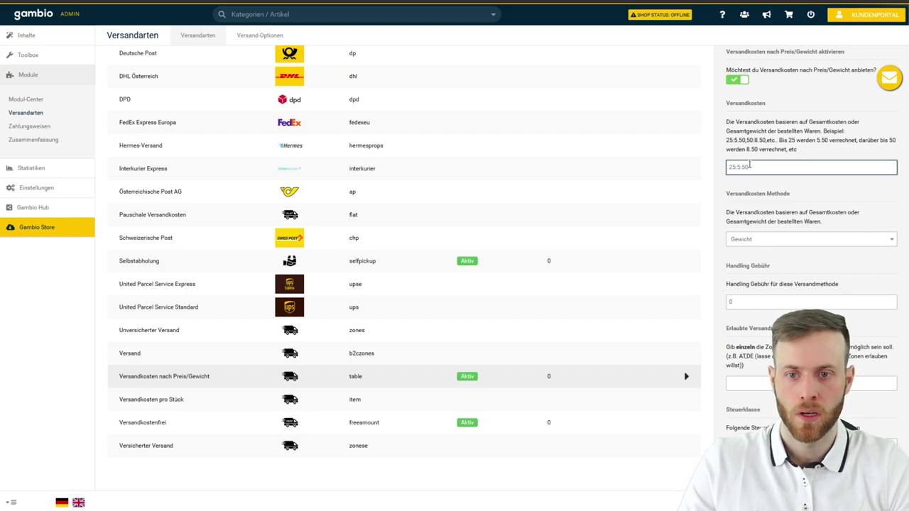
{"action": "type", "text": ","}
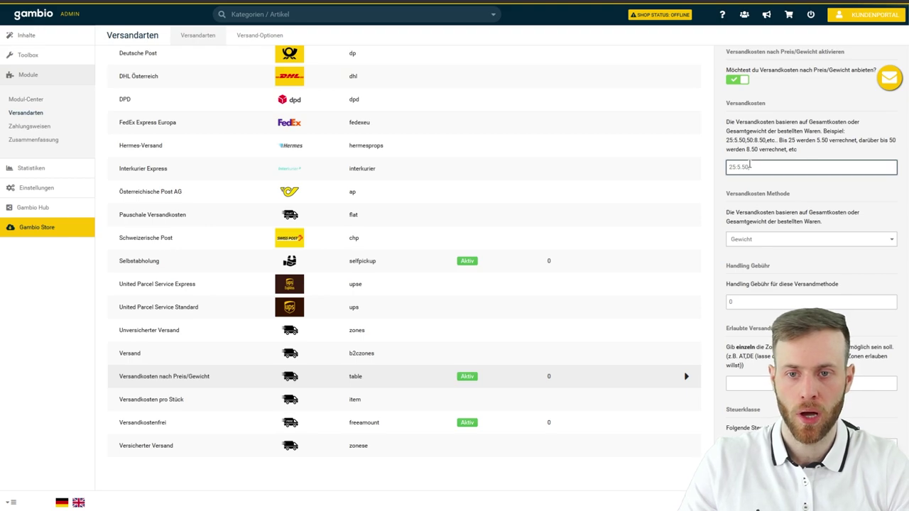
{"action": "type", "text": "50:8"}
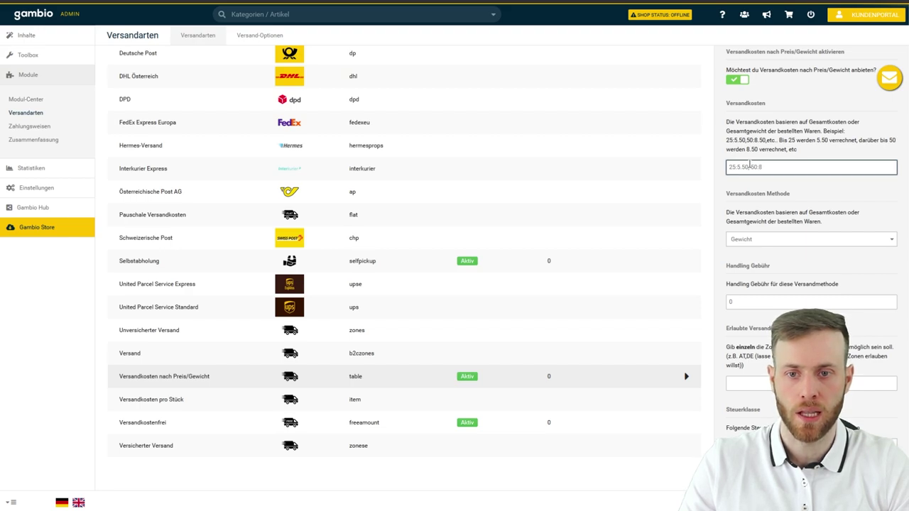
{"action": "type", "text": ".50"}
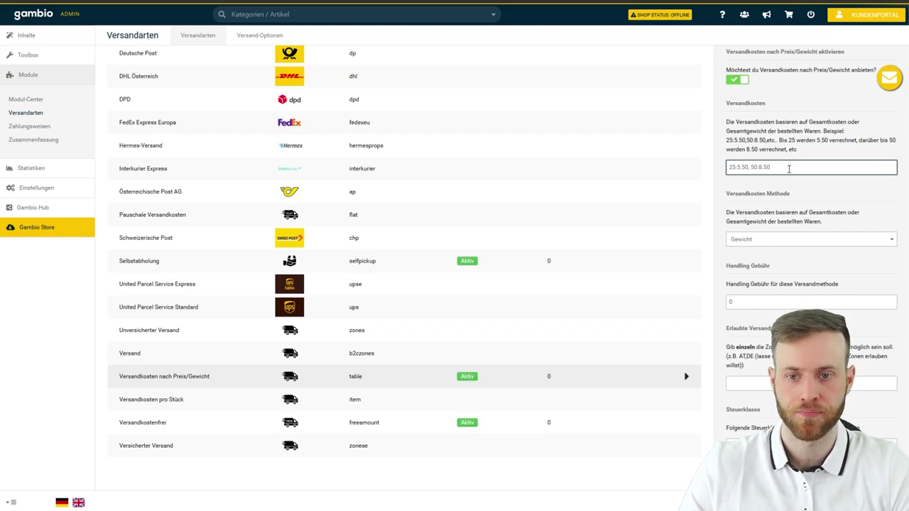
- Examine the Versandkosten Methode selection and the Erlaubte Versandzonen setting of Versandkosten nach Preis/Gewicht
{"action": "left_click", "coordinate": [749, 242]}
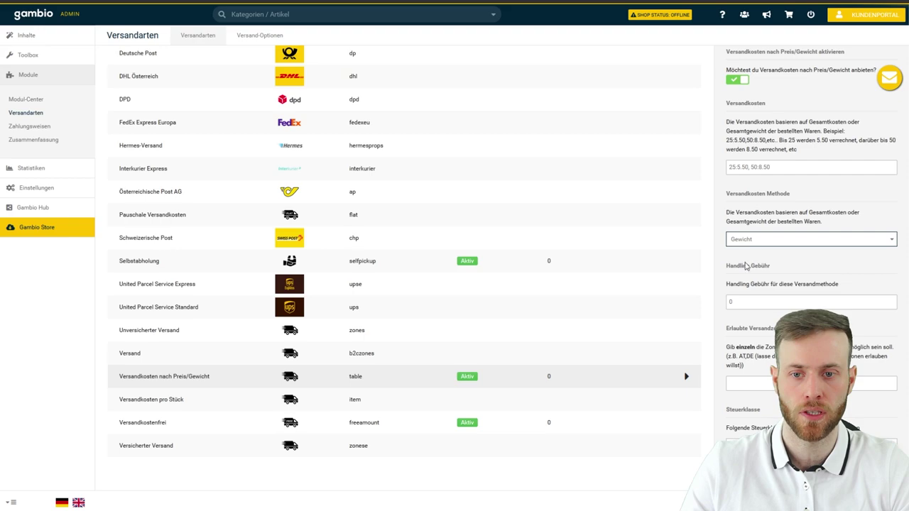
{"action": "scroll", "coordinate": [745, 264], "scroll_direction": "down", "scroll_amount": 4}
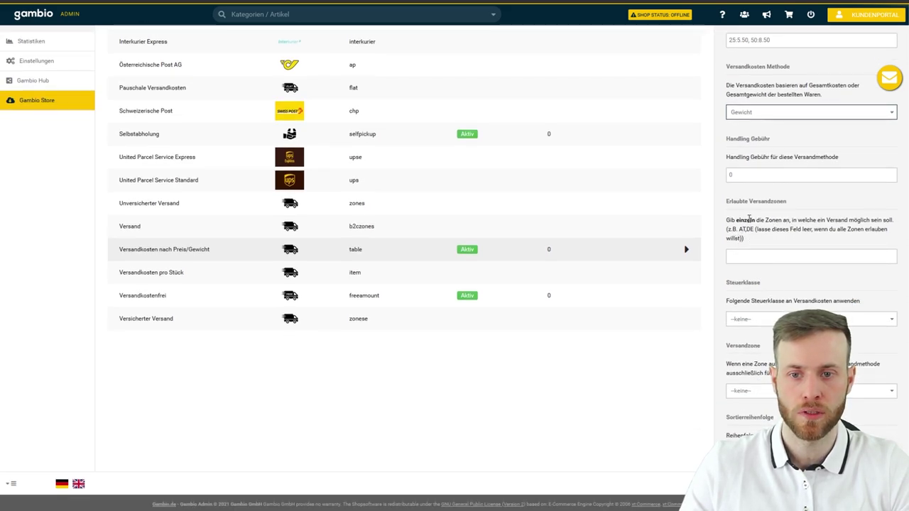
{"action": "left_click", "coordinate": [748, 260]}
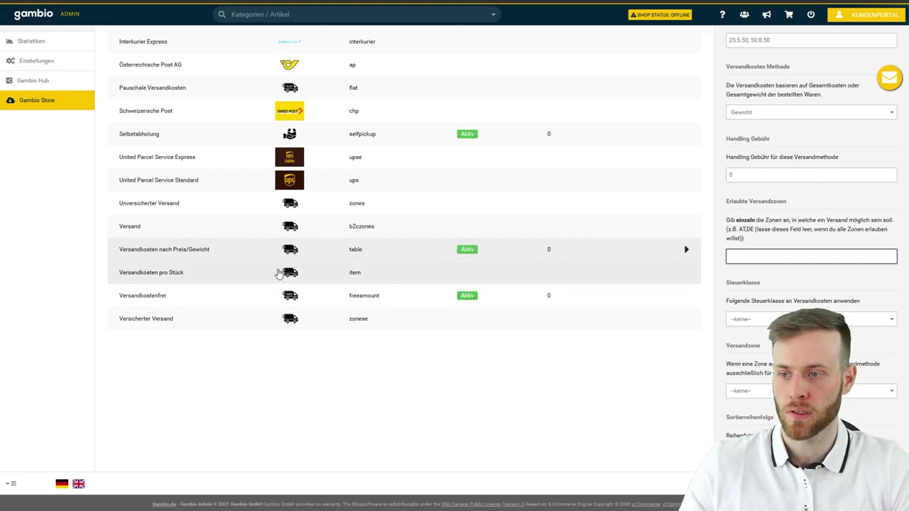
- Show the details of the Versandkostenfrei shipping method and check its Mindestbetrag
{"action": "left_click", "coordinate": [143, 301]}
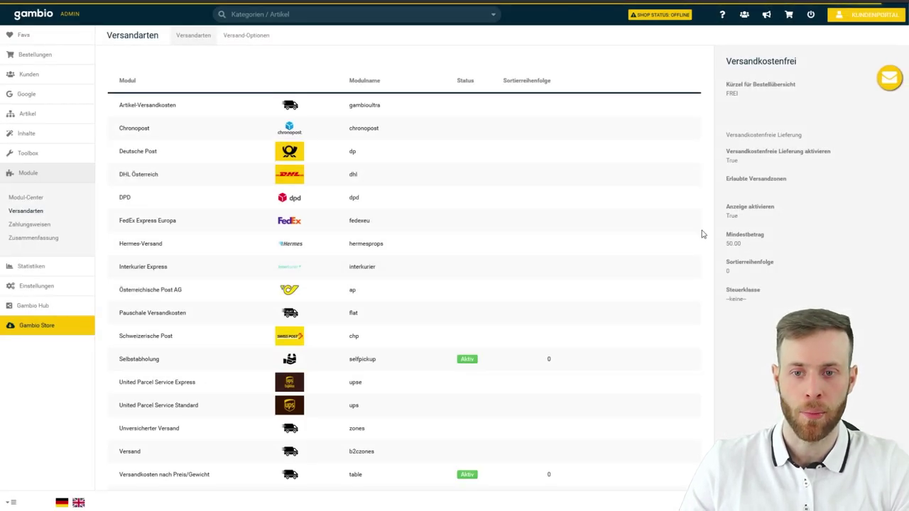
{"action": "left_click_drag", "start_coordinate": [725, 247], "coordinate": [741, 249]}
{"action": "left_click", "coordinate": [743, 248]}
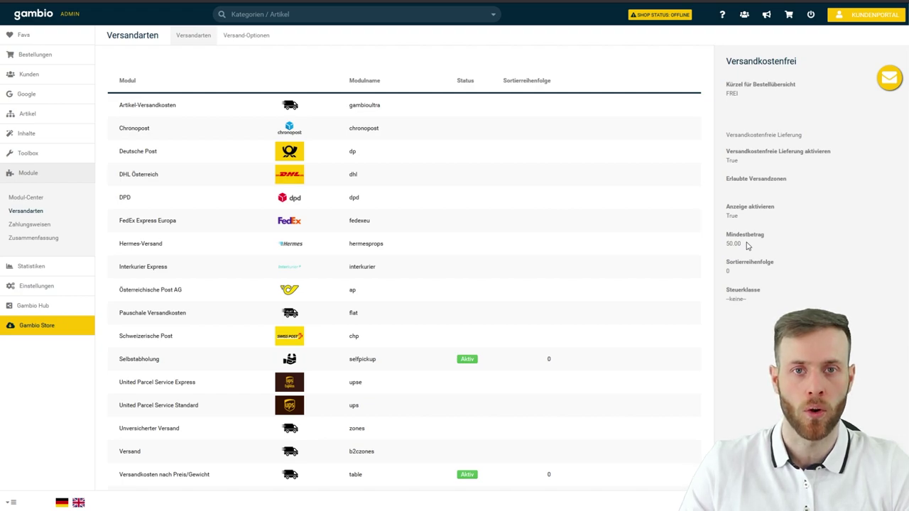
{"action": "scroll", "coordinate": [747, 245], "scroll_direction": "down", "scroll_amount": 3}
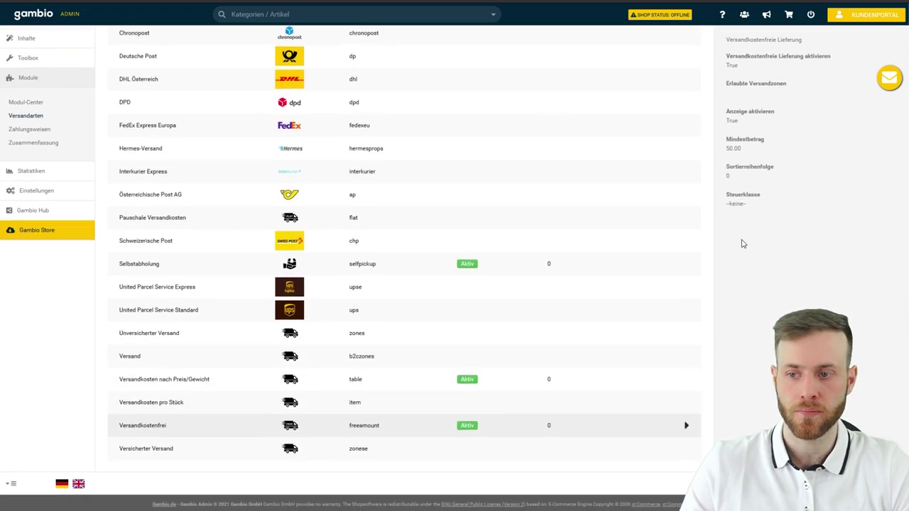
- Leave the shipping methods and open the Zahlungsweisen overview
{"action": "scroll", "coordinate": [372, 402], "scroll_direction": "up", "scroll_amount": 3}
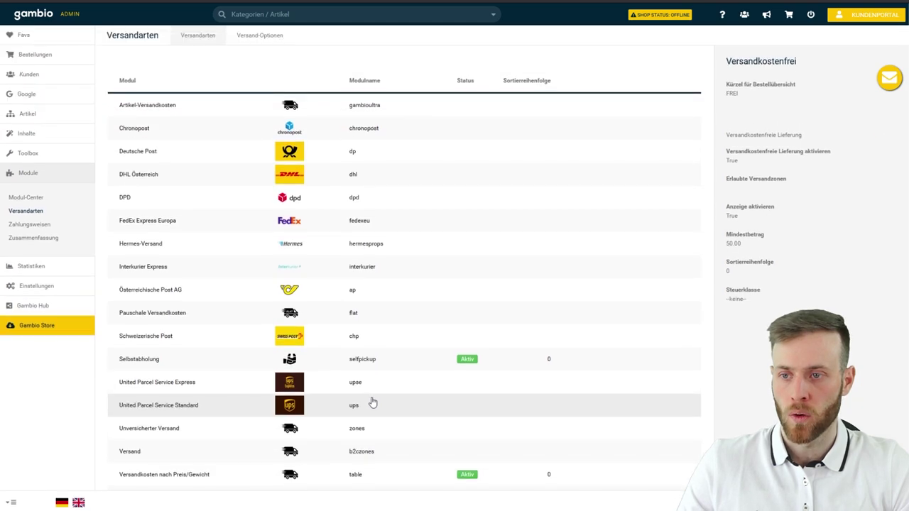
{"action": "scroll", "coordinate": [497, 299], "scroll_direction": "down", "scroll_amount": 1}
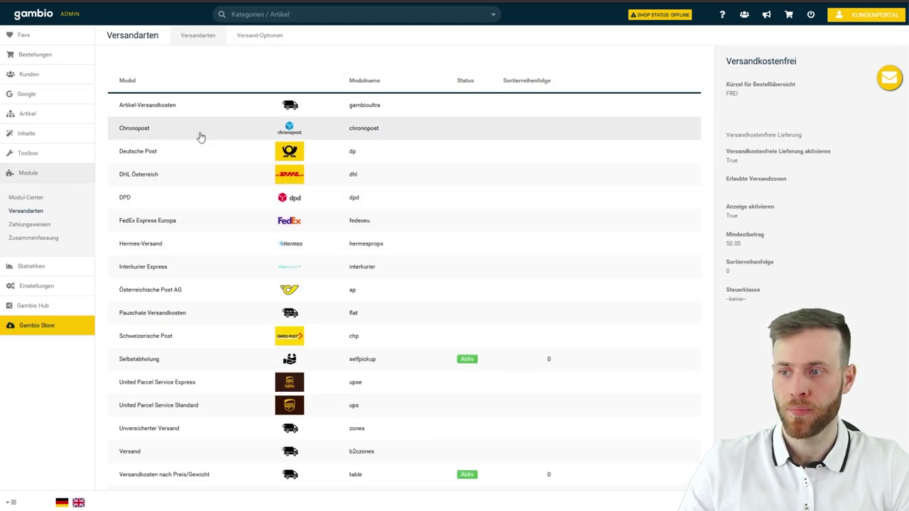
{"action": "left_click", "coordinate": [25, 227]}
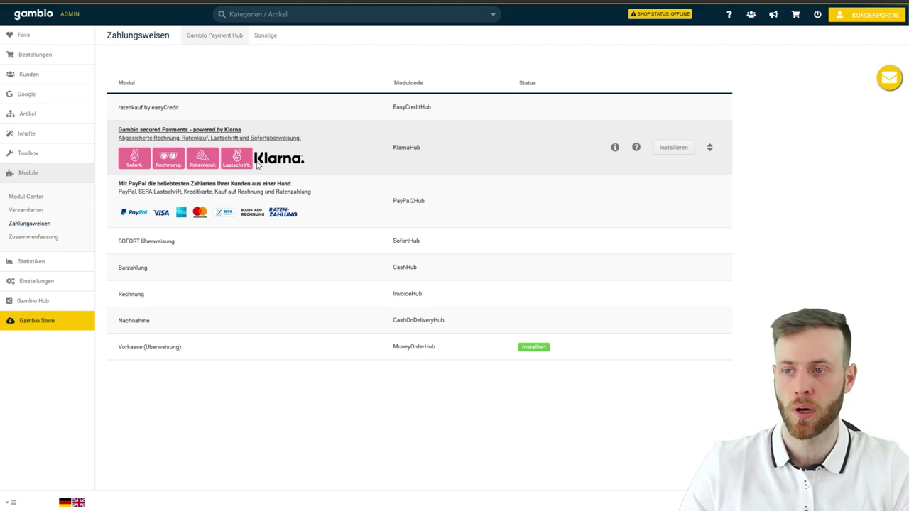
- Open the Klarna registration, agree to creating a free Klarna account, review the prefilled e-mail, and close the form without submitting it
{"action": "left_click", "coordinate": [675, 149]}
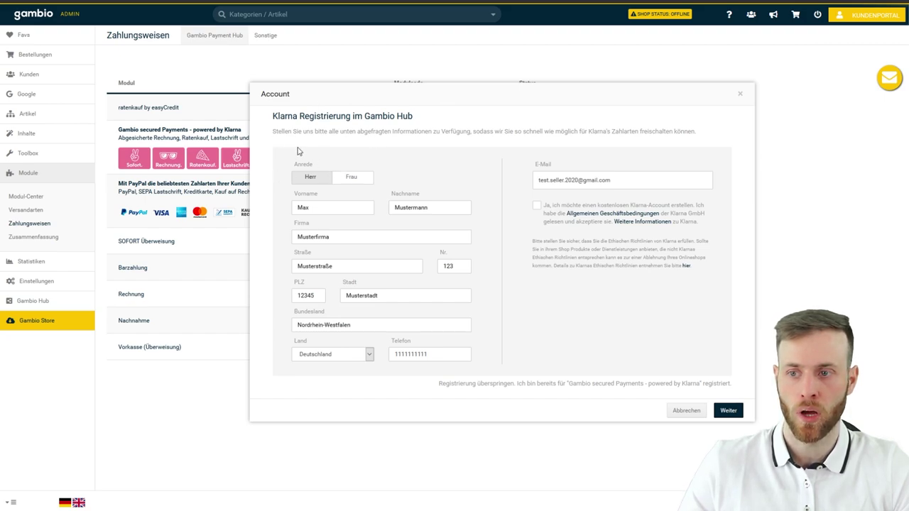
{"action": "left_click", "coordinate": [537, 208]}
{"action": "left_click_drag", "start_coordinate": [628, 180], "coordinate": [534, 180]}
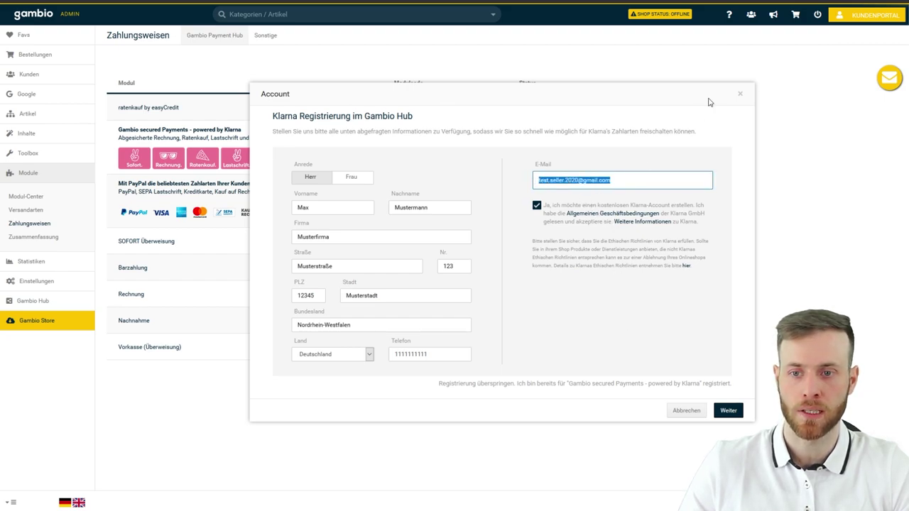
{"action": "key", "text": "Right"}
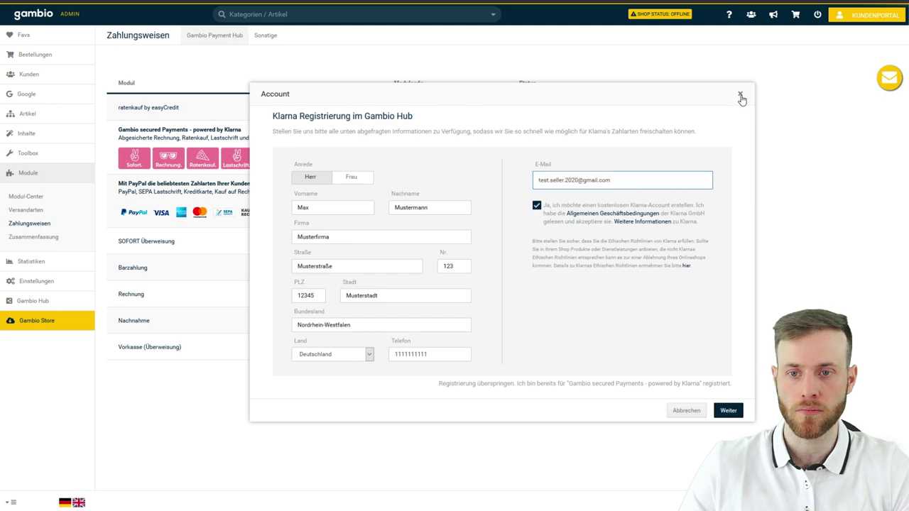
{"action": "left_click", "coordinate": [741, 95]}
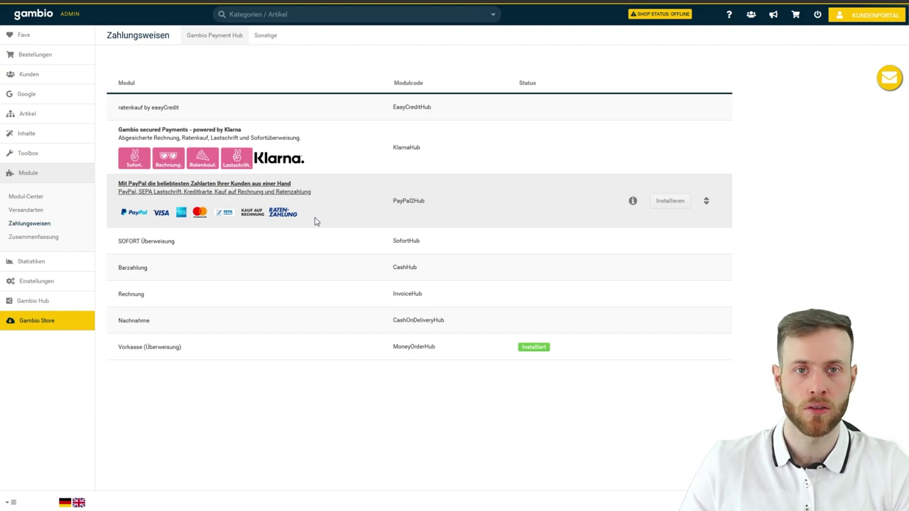
- Try the PayPal installation by accepting the Datenschutzbestimmungen and starting the PayPal Einrichtung, then close the assistant
{"action": "left_click", "coordinate": [671, 202]}
{"action": "left_click", "coordinate": [253, 174]}
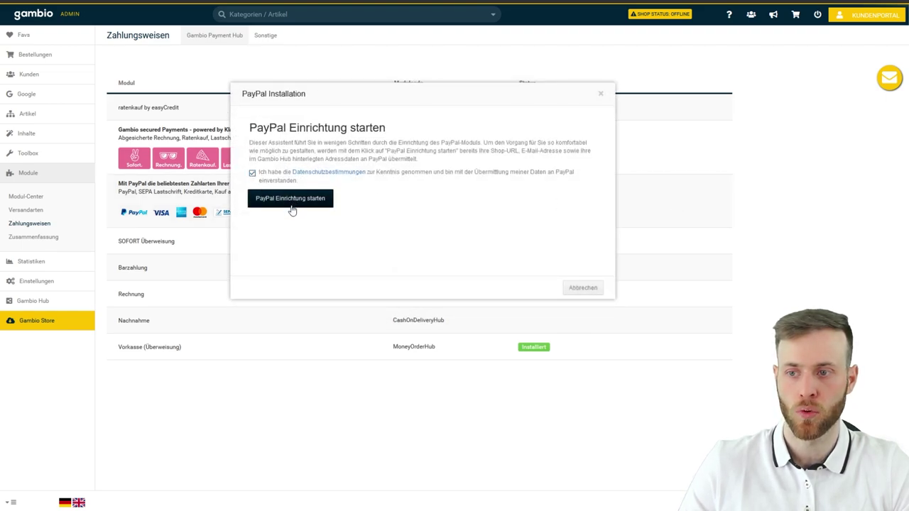
{"action": "left_click", "coordinate": [294, 204]}
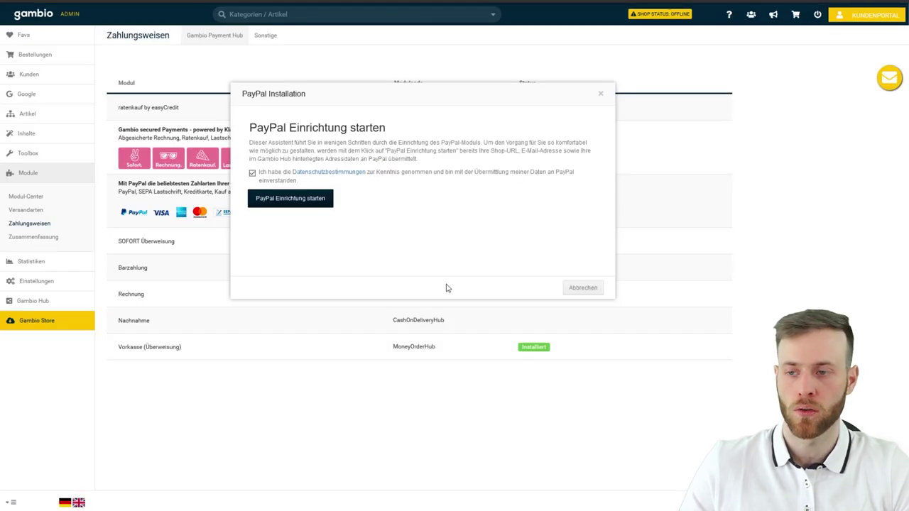
{"action": "left_click", "coordinate": [601, 96]}
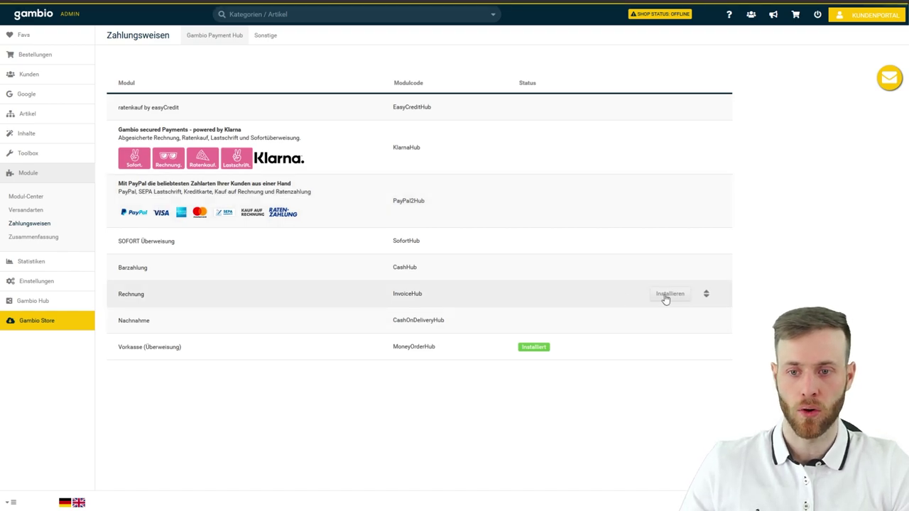
- Start installing the Rechnung payment method
{"action": "left_click", "coordinate": [666, 297]}
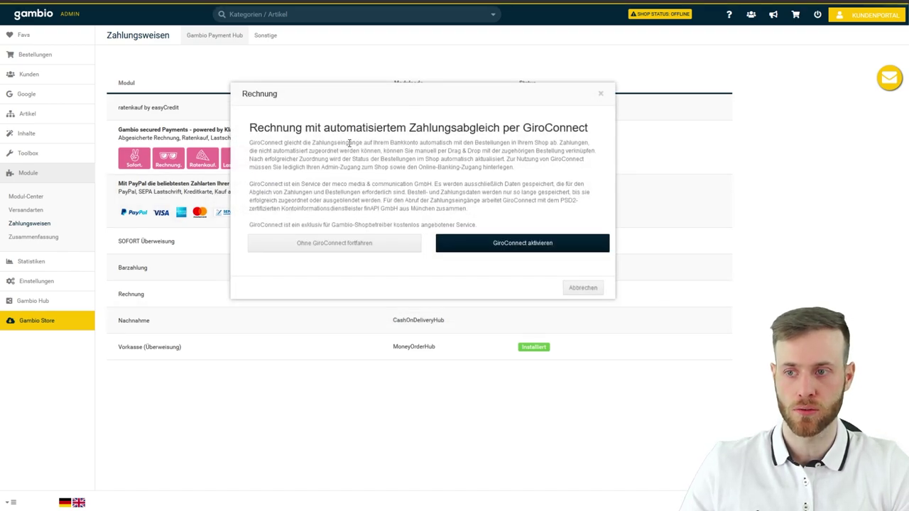